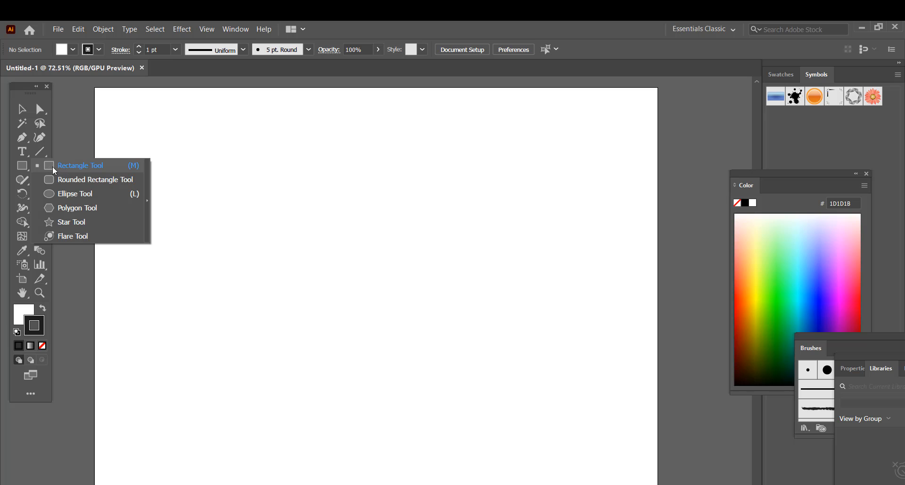
- Draw a rectangle in the artboard's lower left, nudge it right, and fill it dark yellow
click(52, 166)
mouse_move(128, 296)
mouse_down()
mouse_move(222, 367)
mouse_move(408, 447)
mouse_up()
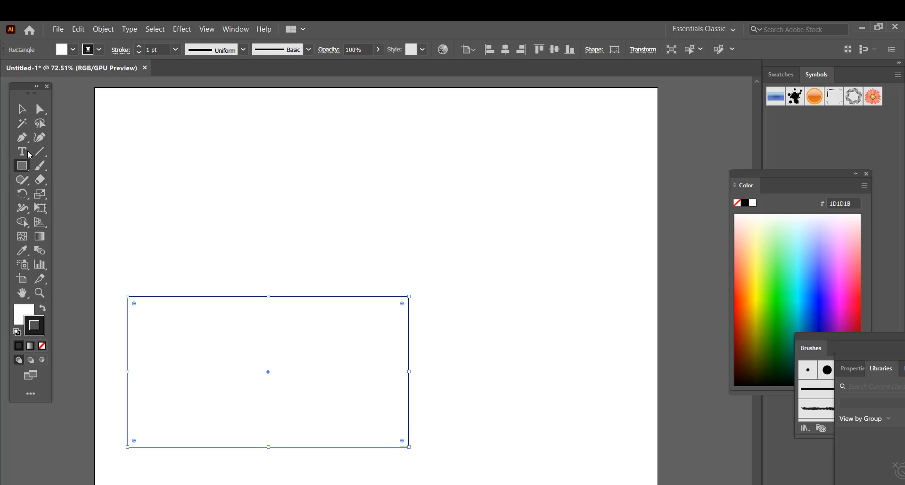
click(22, 108)
drag(268, 371, 314, 378)
click(73, 49)
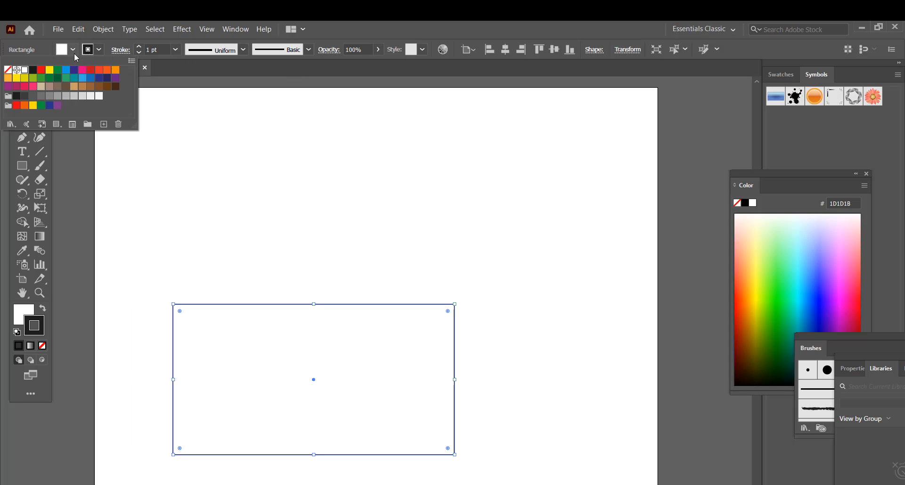
click(17, 77)
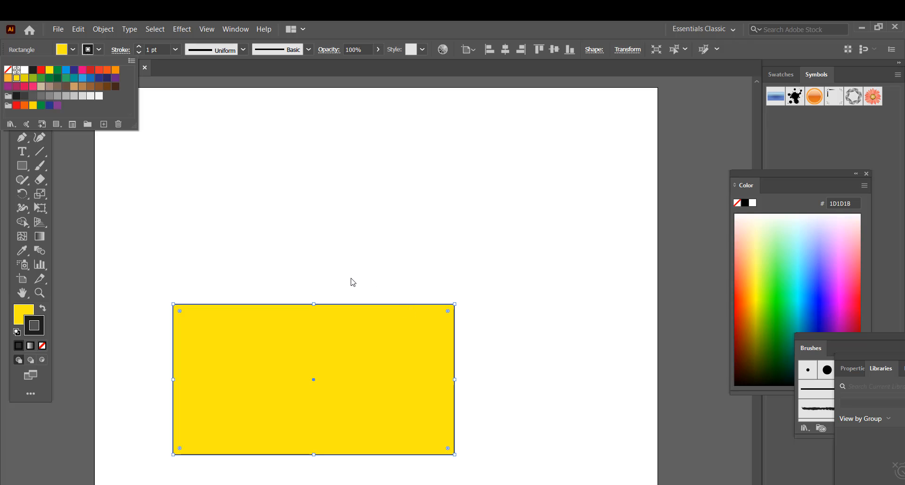
click(21, 84)
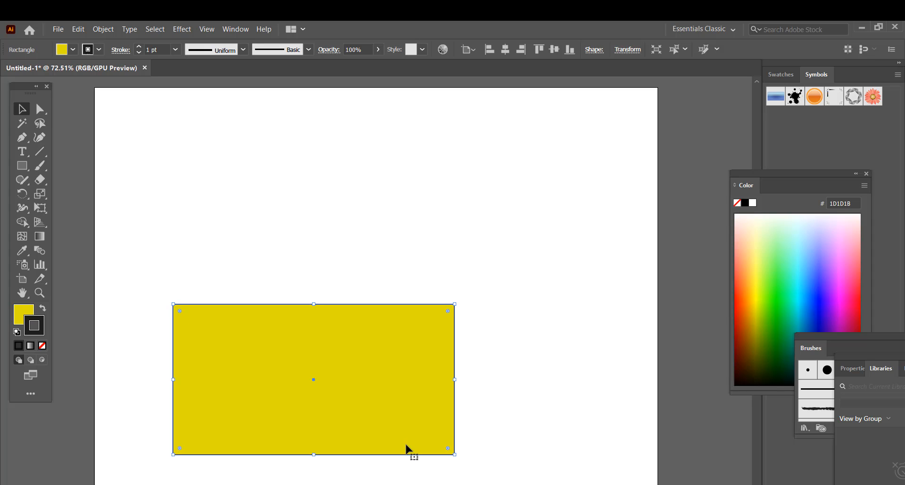
- Duplicate the yellow rectangle above the original and set Stroke to None on both
drag(313, 380, 341, 188)
click(305, 367)
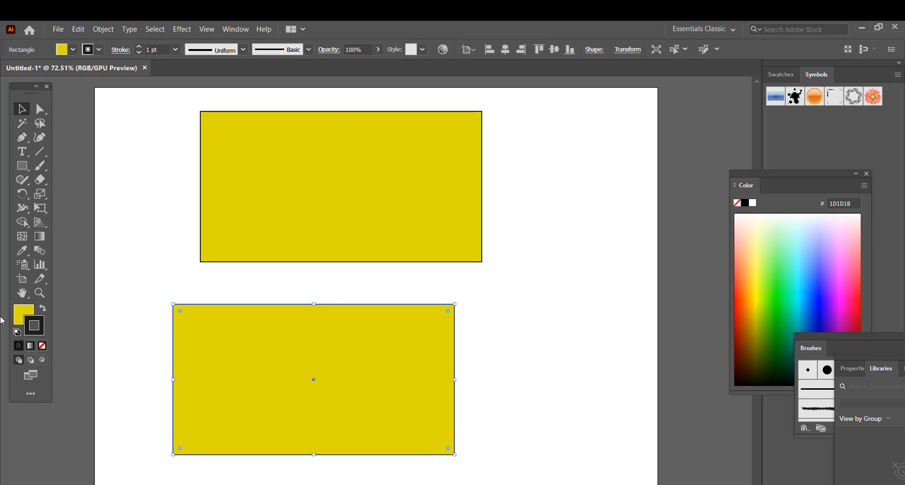
click(41, 345)
click(395, 175)
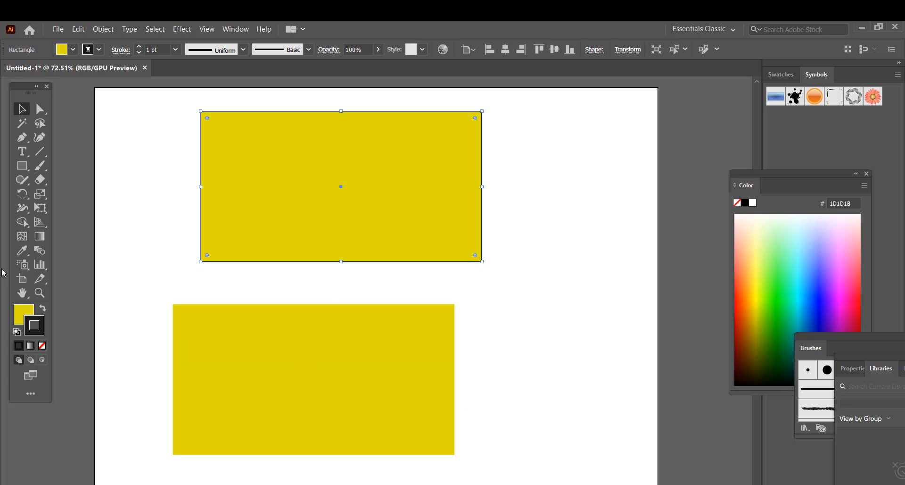
click(42, 345)
click(133, 315)
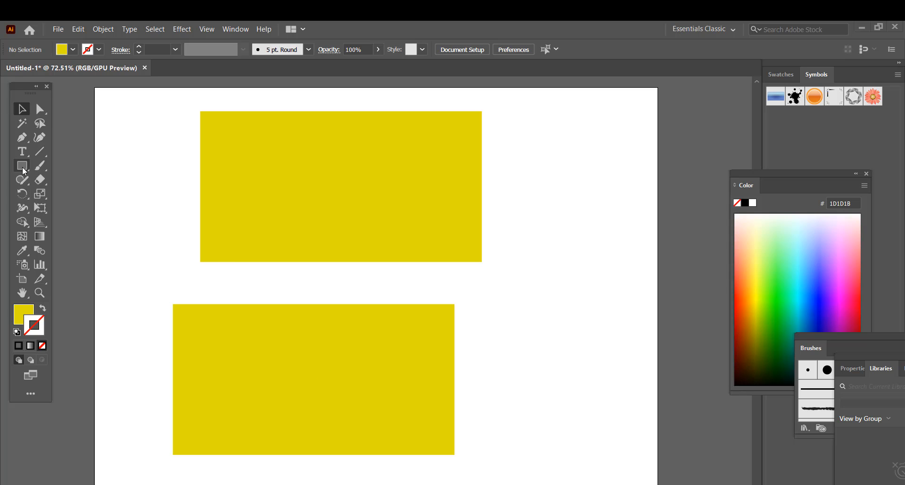
- Draw a thin bar at the top rectangle's upper-left edge and fill it black
drag(21, 166, 94, 162)
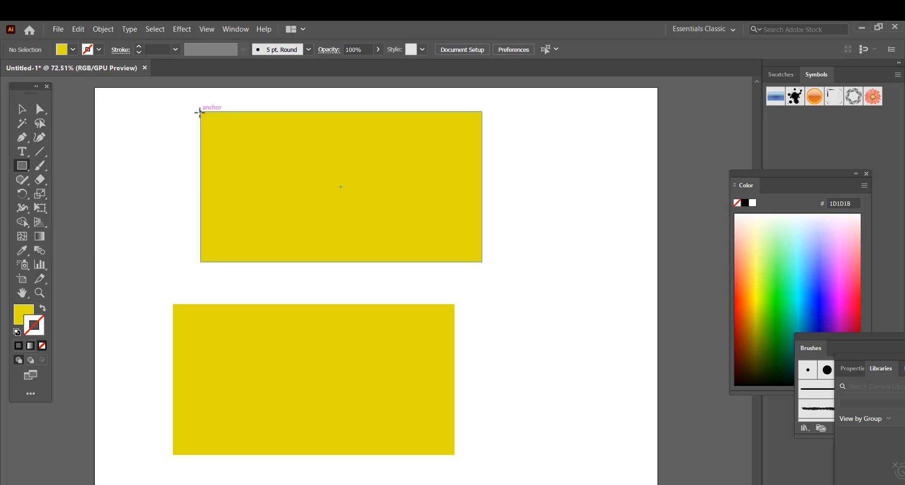
mouse_move(200, 112)
mouse_down()
mouse_move(226, 124)
mouse_move(415, 129)
mouse_move(348, 124)
mouse_up()
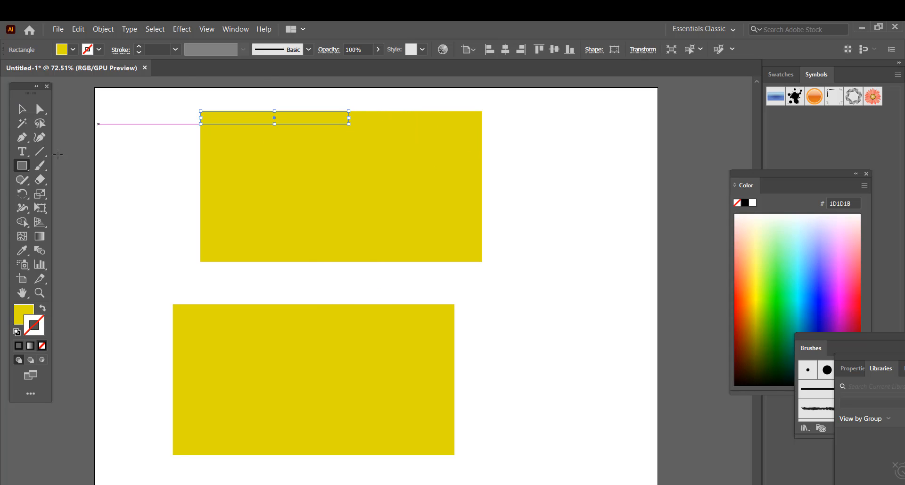
click(745, 202)
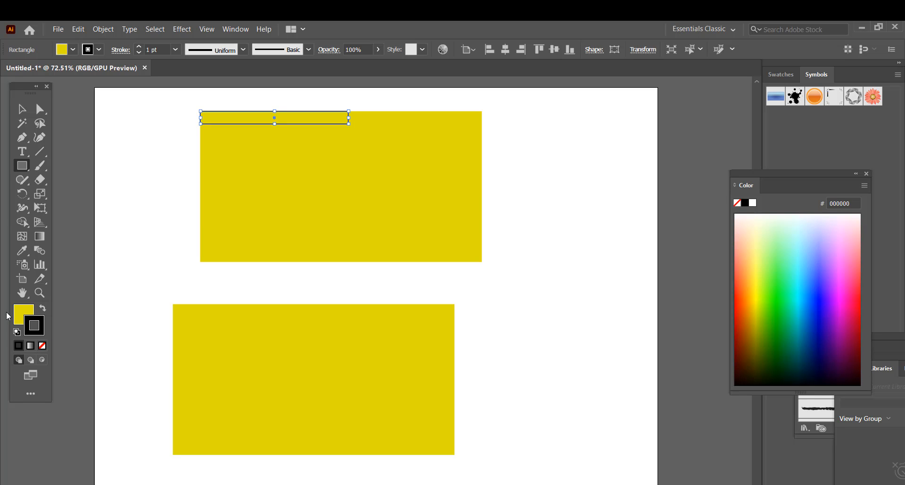
click(17, 319)
click(745, 203)
click(599, 208)
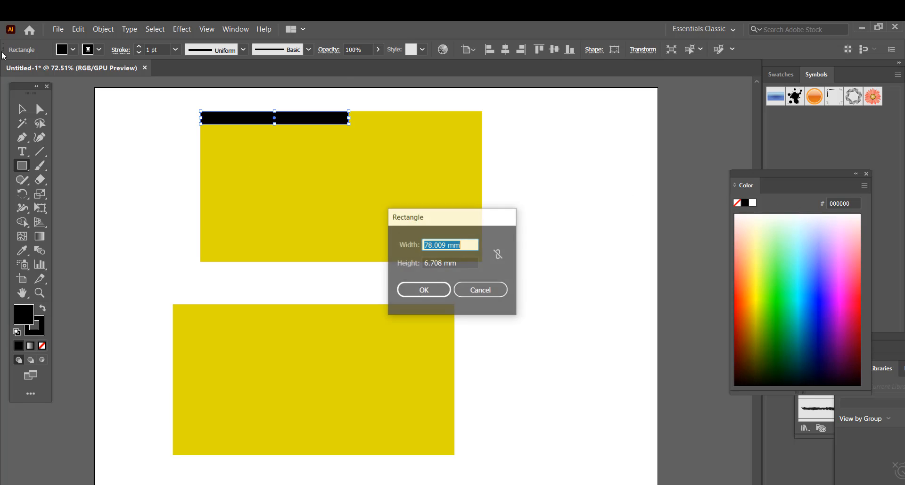
click(481, 289)
- Copy the black bar to the right half of the top edge and colour it yellow
click(22, 109)
click(562, 149)
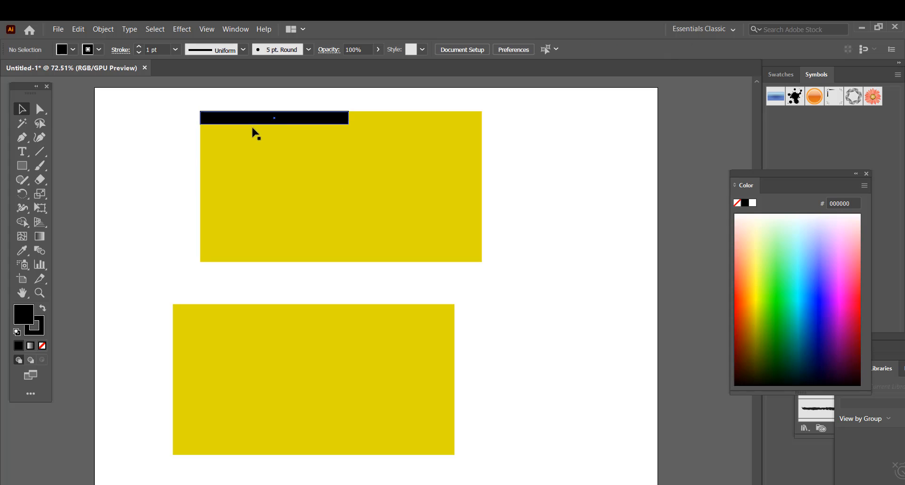
click(284, 117)
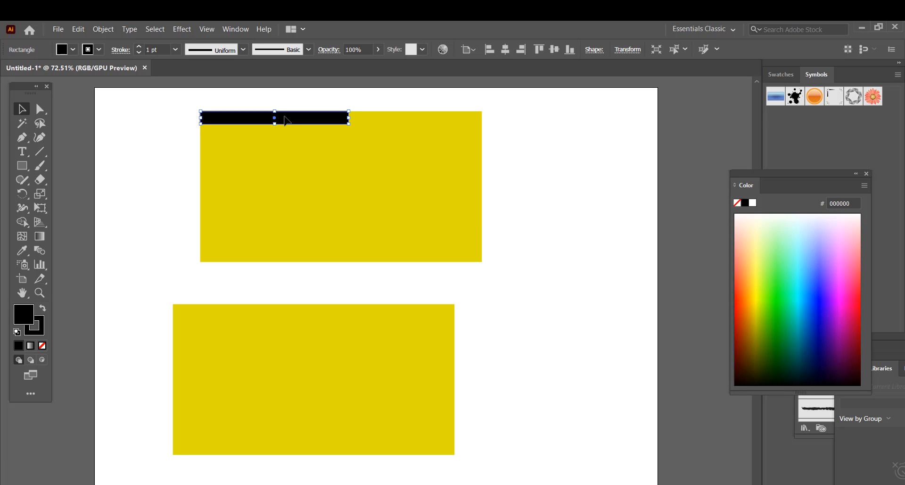
drag(284, 117, 418, 121)
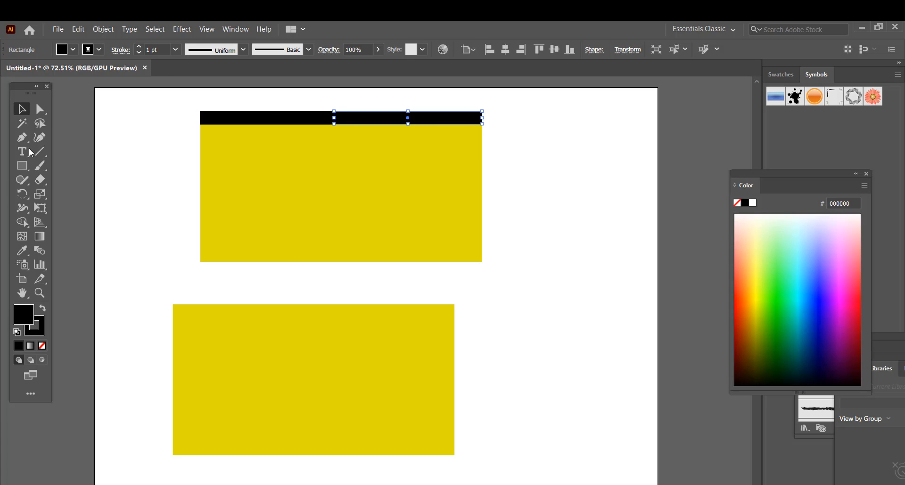
click(21, 250)
click(398, 192)
- Bring the black bar to the front of everything
click(22, 109)
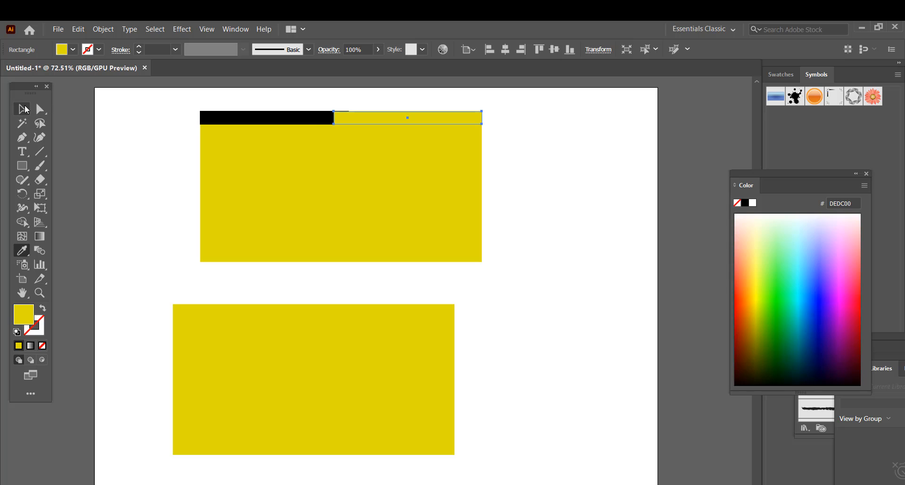
click(302, 118)
right_click(302, 118)
mouse_move(357, 290)
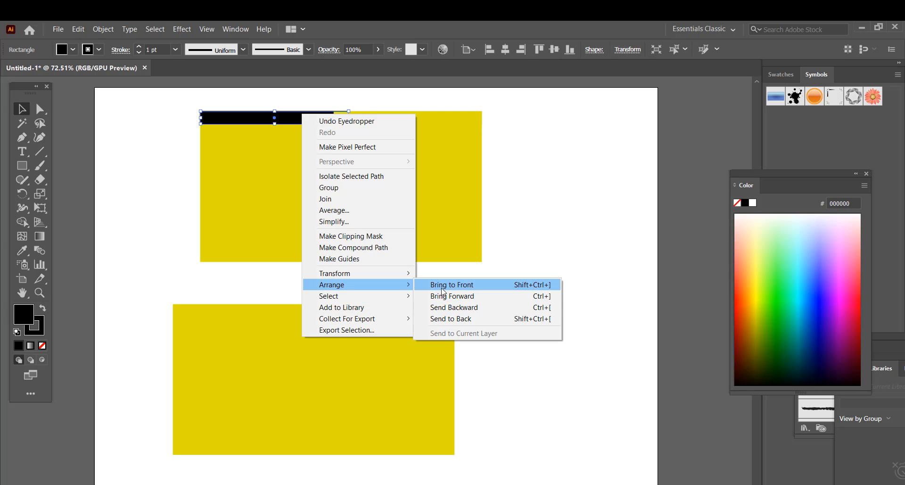
click(476, 290)
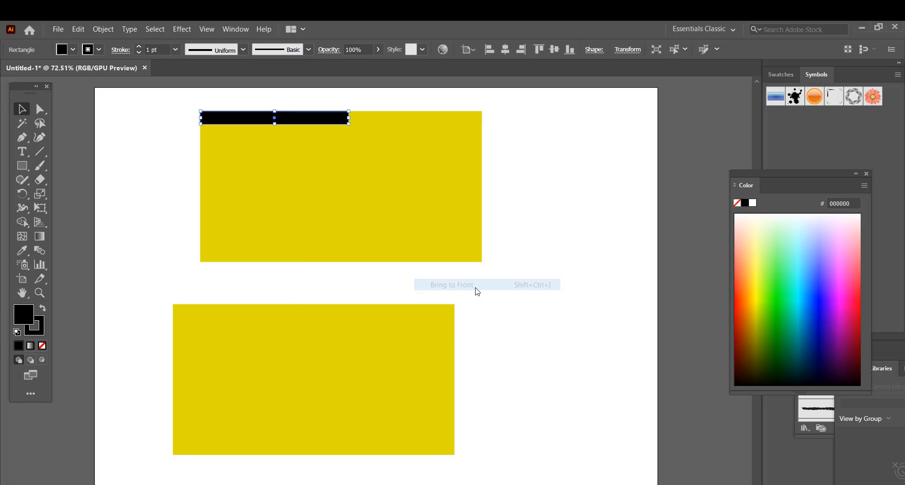
click(192, 242)
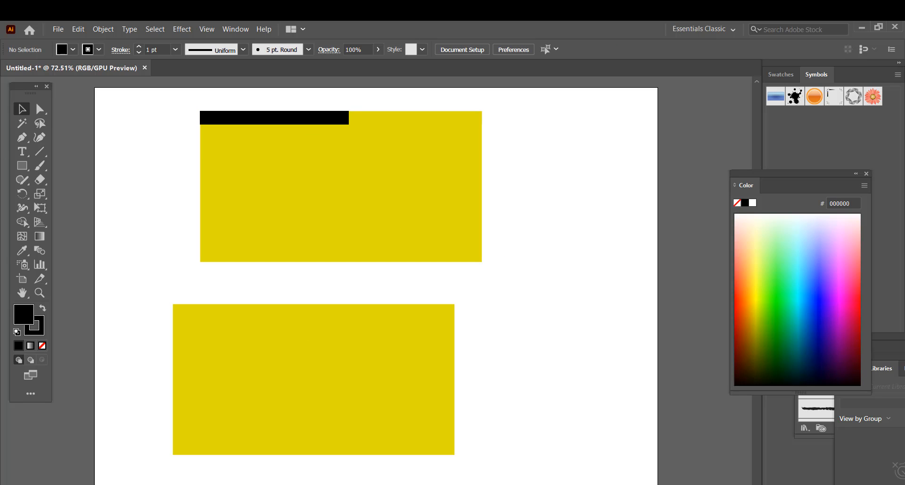
- Draw a large rectangle over both cards, fill it with the K=30 gray swatch, and send it to the back
click(233, 210)
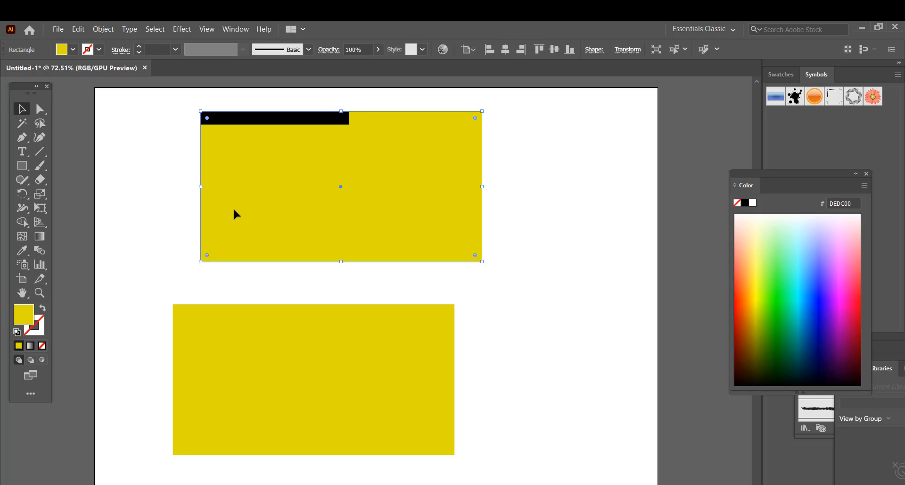
drag(24, 167, 78, 165)
drag(110, 101, 554, 473)
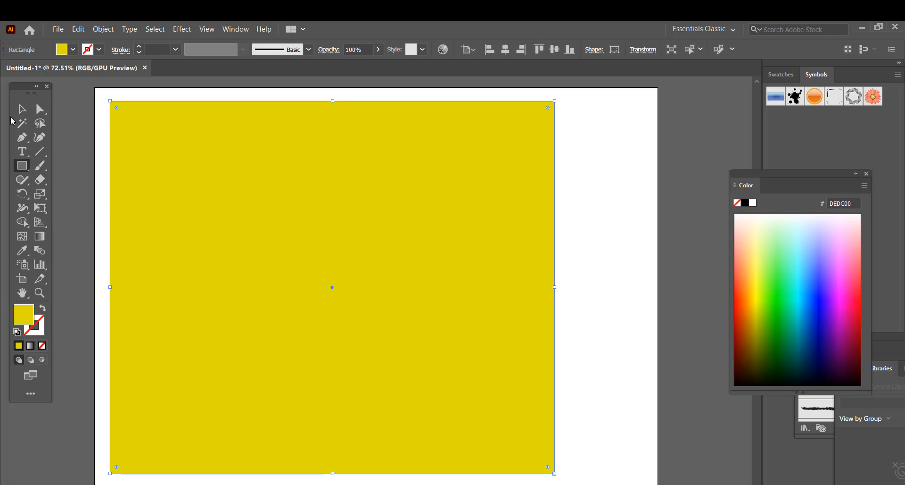
click(22, 109)
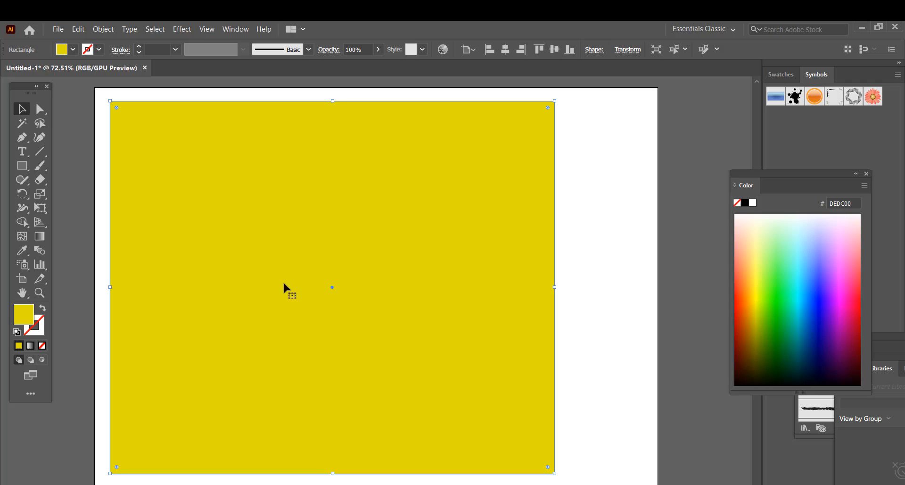
click(74, 50)
click(76, 101)
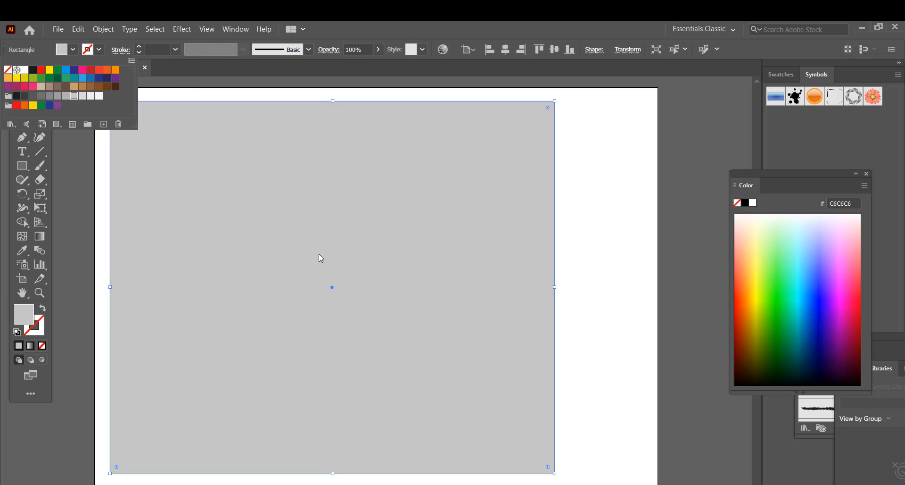
right_click(457, 245)
mouse_move(508, 424)
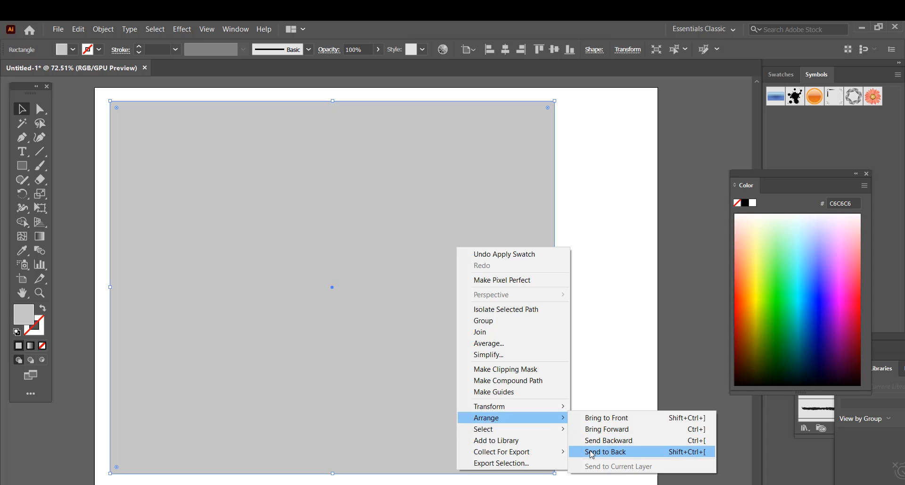
click(605, 451)
click(582, 357)
click(432, 242)
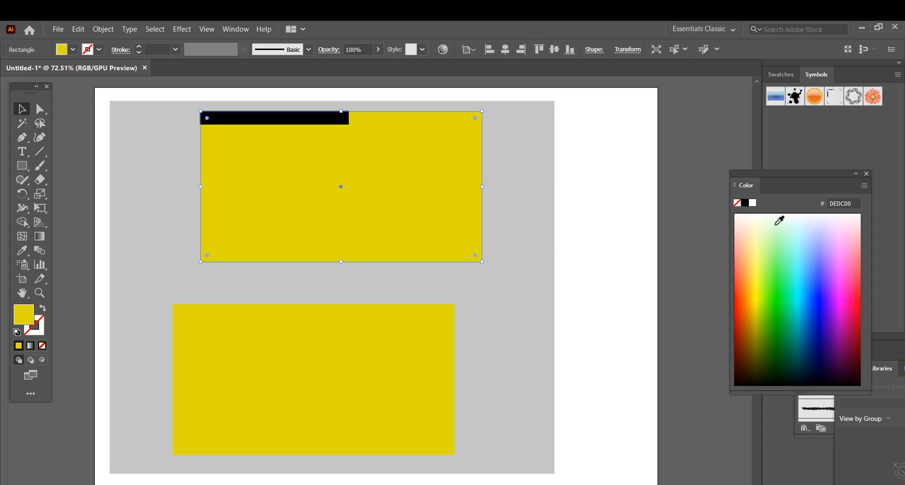
- Fill the upper card white and adjust the top black bar's height
click(753, 203)
click(609, 247)
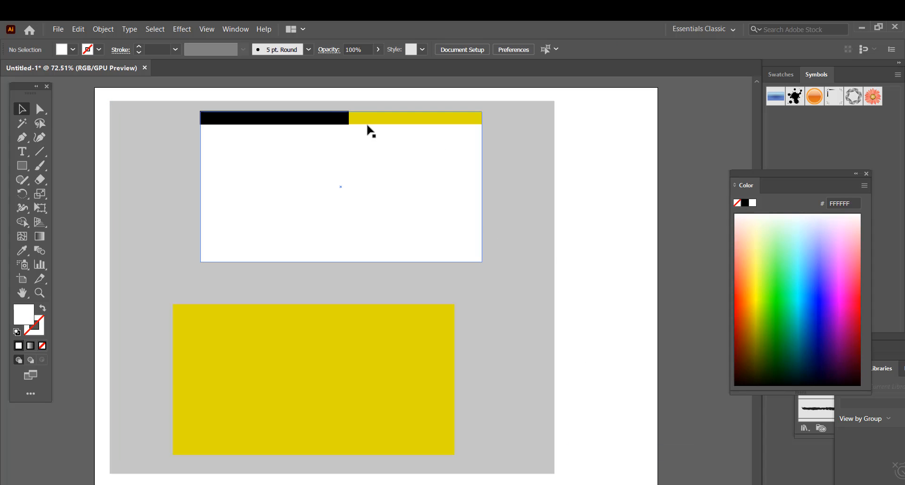
click(344, 122)
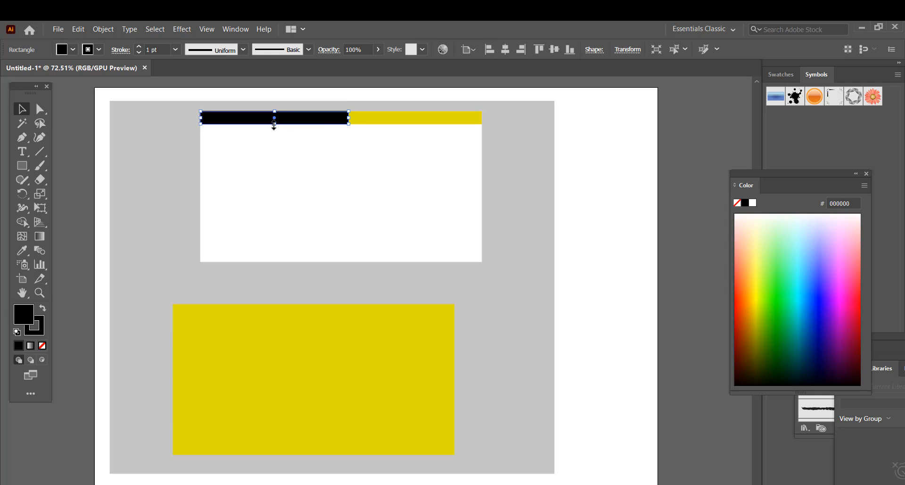
drag(273, 124, 273, 124)
click(579, 154)
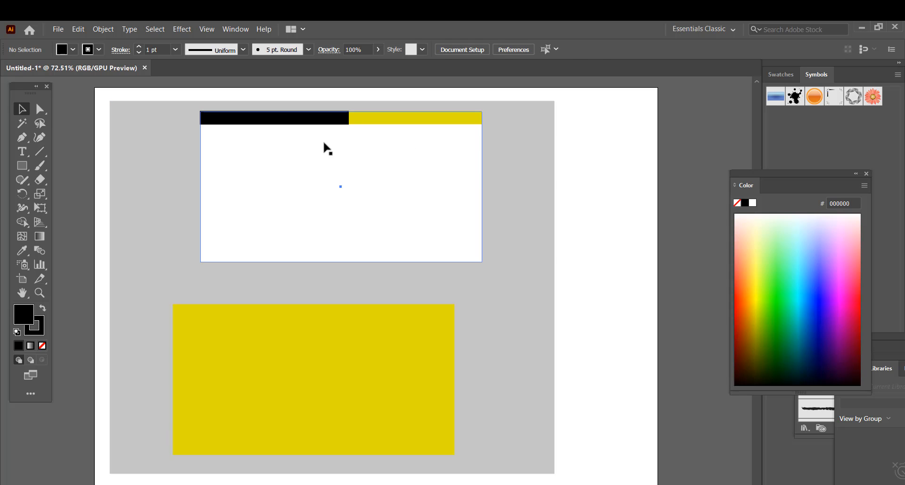
- Copy the yellow bar to the card's bottom-left and the black bar to its bottom-right
click(417, 133)
click(611, 154)
click(346, 122)
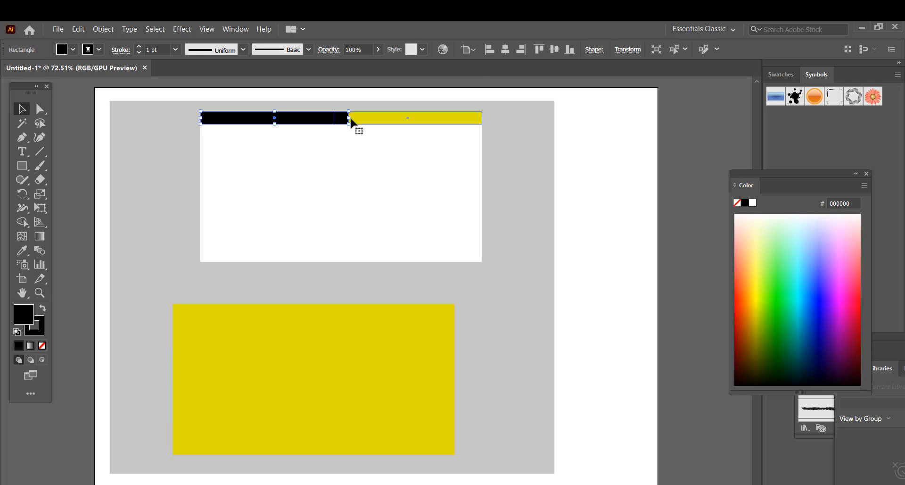
click(394, 122)
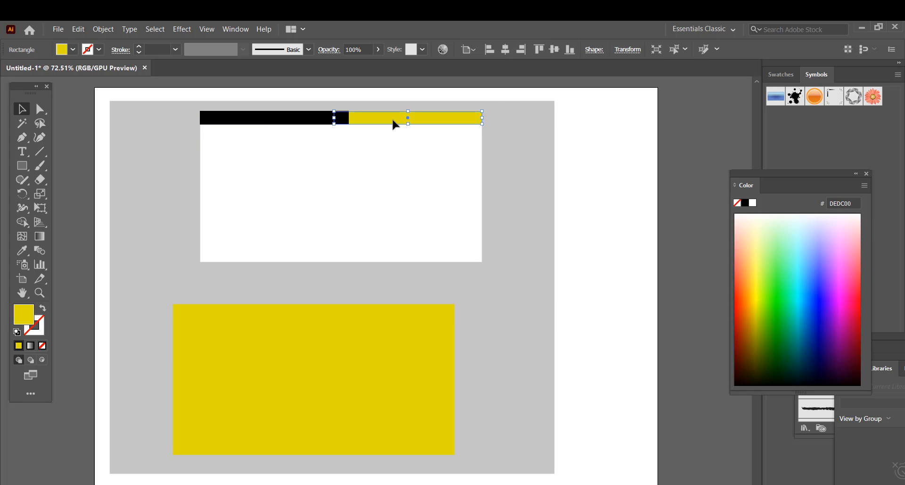
drag(394, 124, 259, 257)
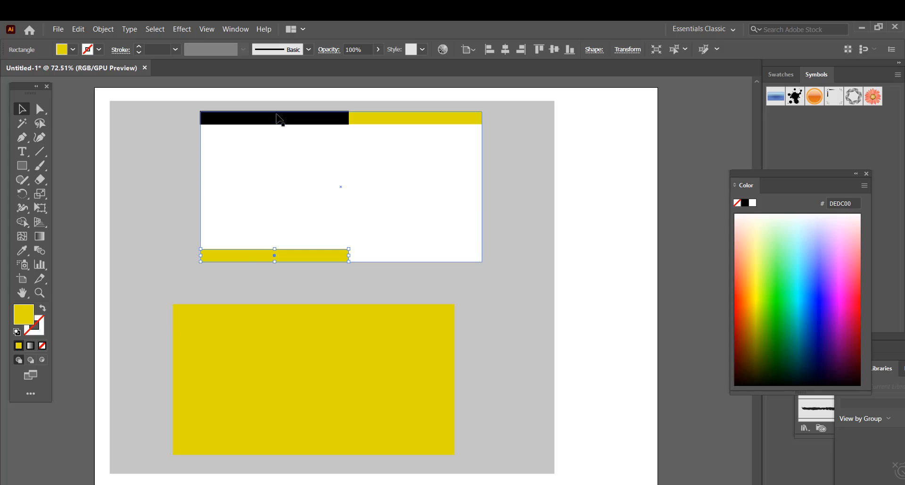
click(278, 121)
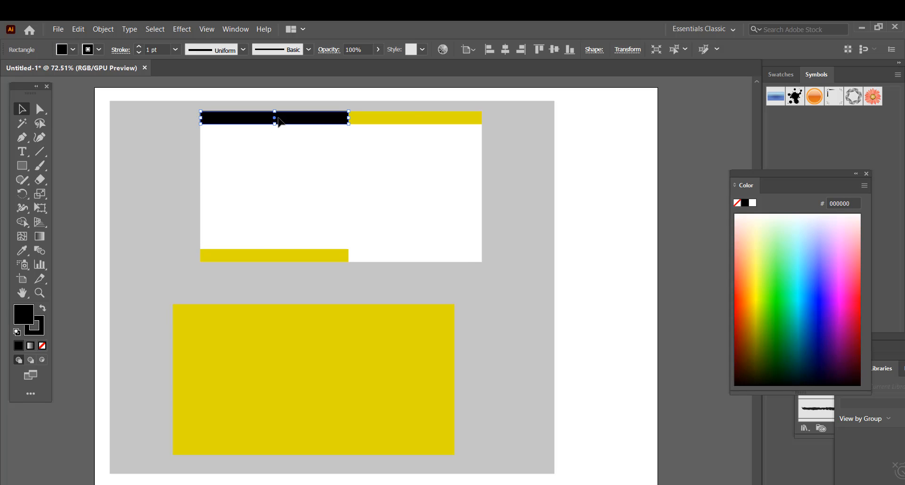
drag(278, 118, 411, 255)
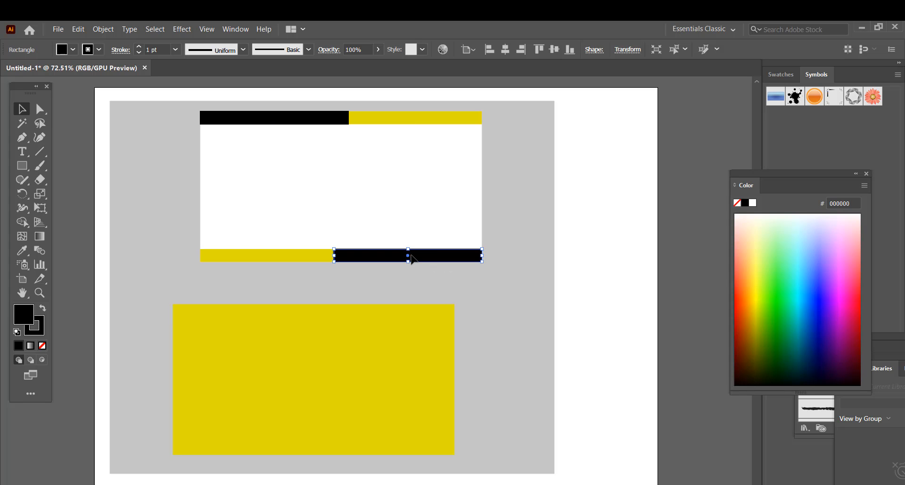
- Widen the bottom and top black bars so they overlap the yellow bars
click(602, 210)
click(390, 257)
drag(333, 256, 296, 255)
click(313, 120)
drag(349, 117, 398, 118)
click(588, 187)
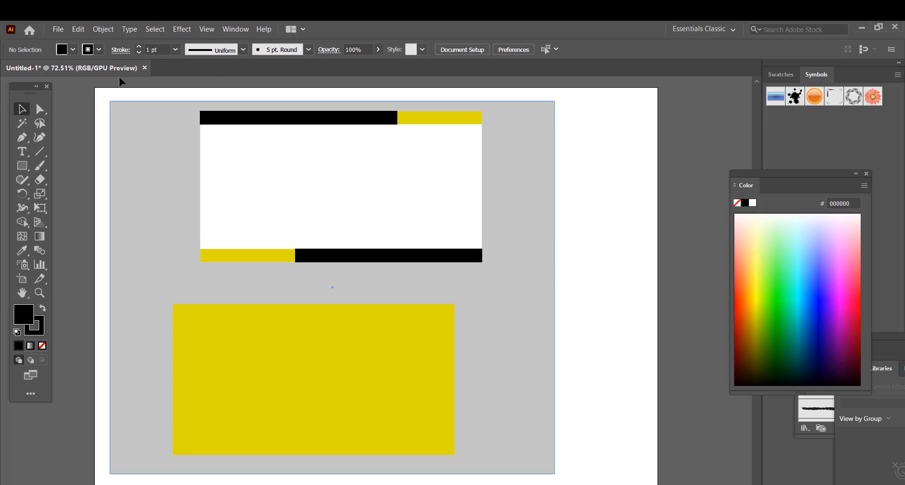
- Place the lasmi[1853] logo image, shrink it, and set it at the white card's upper left
click(59, 30)
click(84, 207)
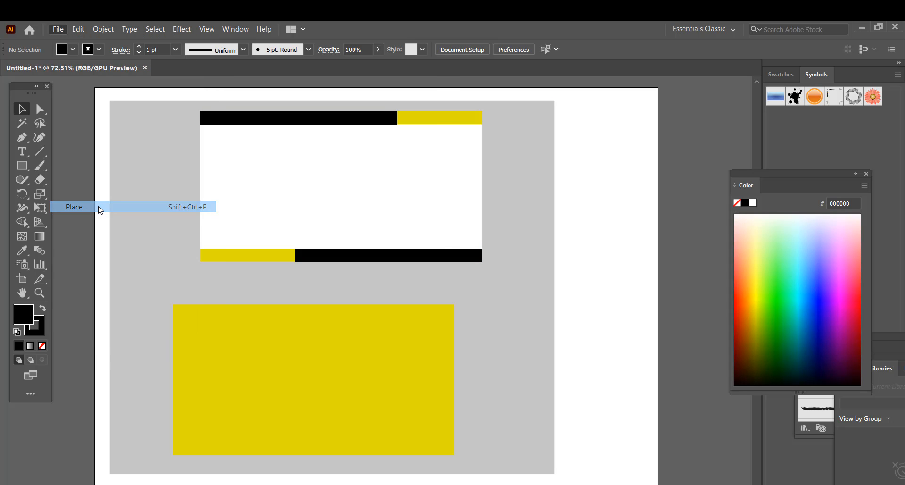
scroll(203, 175, down, 10)
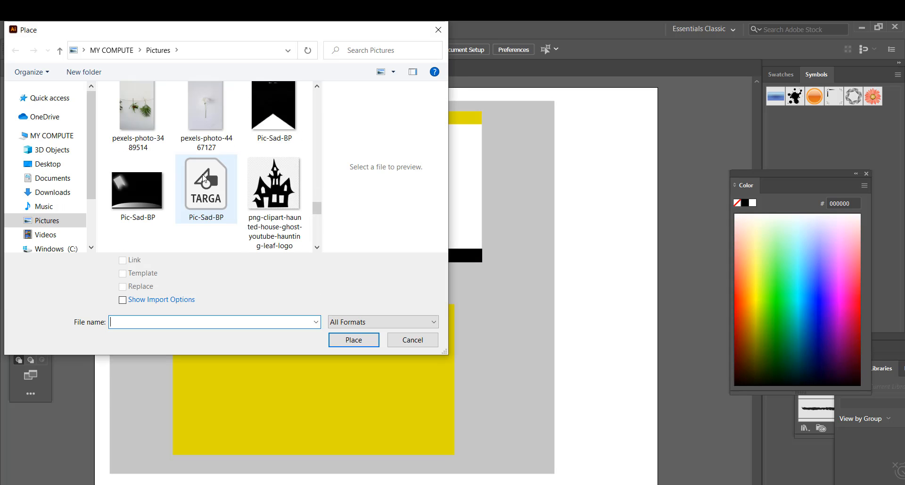
click(137, 111)
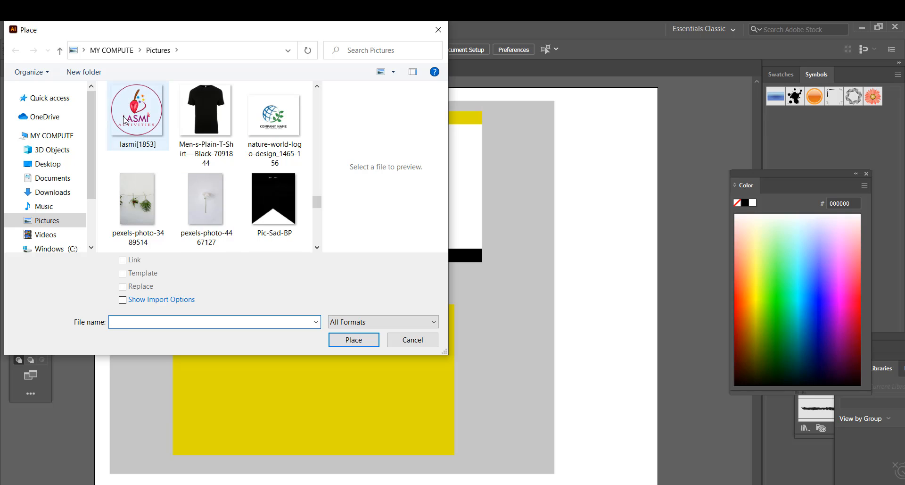
click(354, 340)
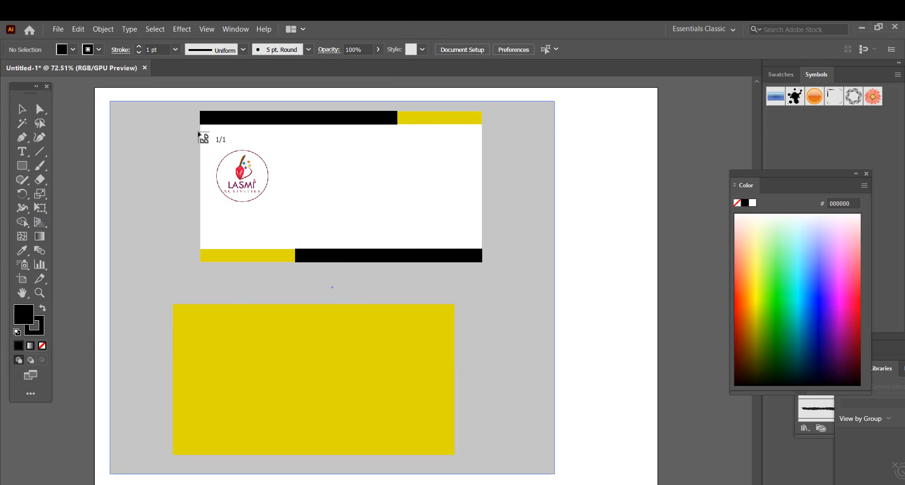
click(198, 132)
drag(391, 325, 332, 204)
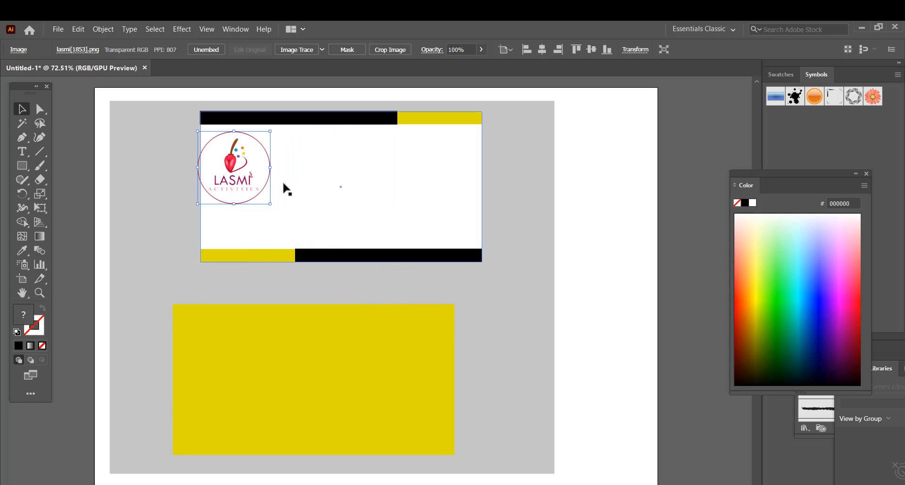
drag(237, 177, 248, 182)
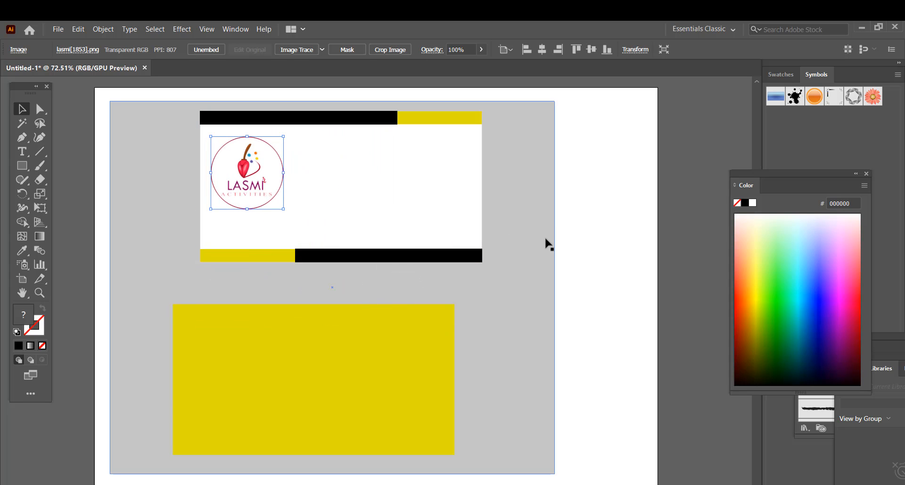
click(606, 295)
- Copy the logo onto the yellow card, resize it, and position it near the centre
click(233, 187)
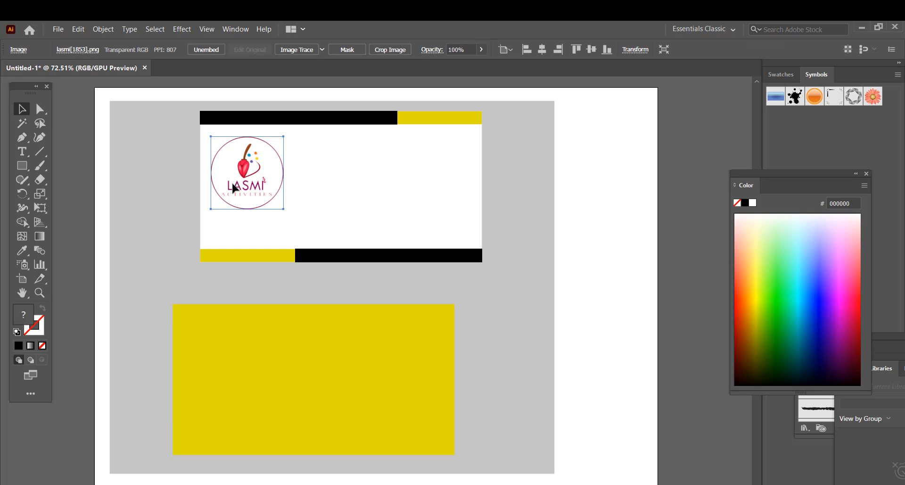
drag(233, 187, 311, 372)
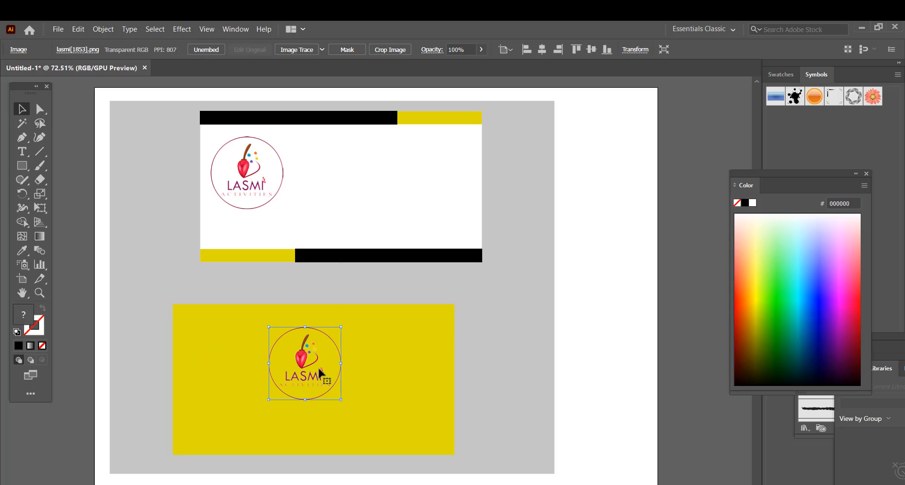
drag(340, 399, 322, 369)
click(578, 391)
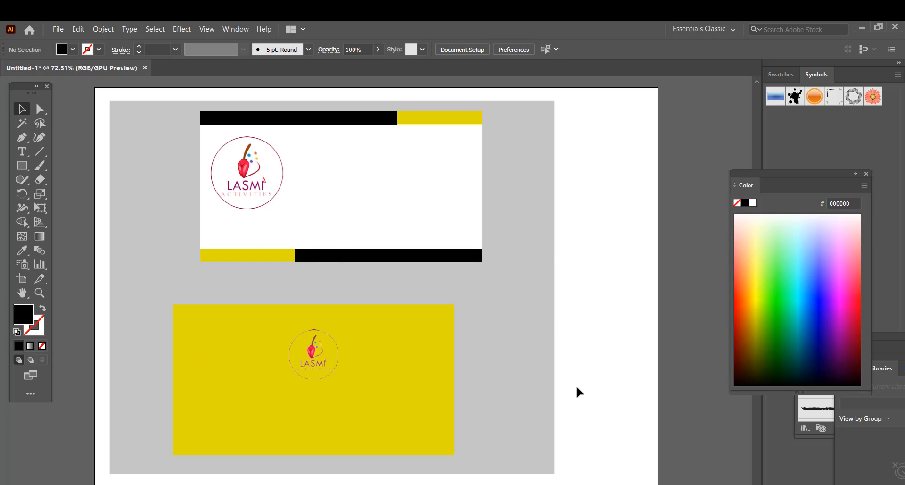
click(313, 366)
drag(337, 380, 349, 388)
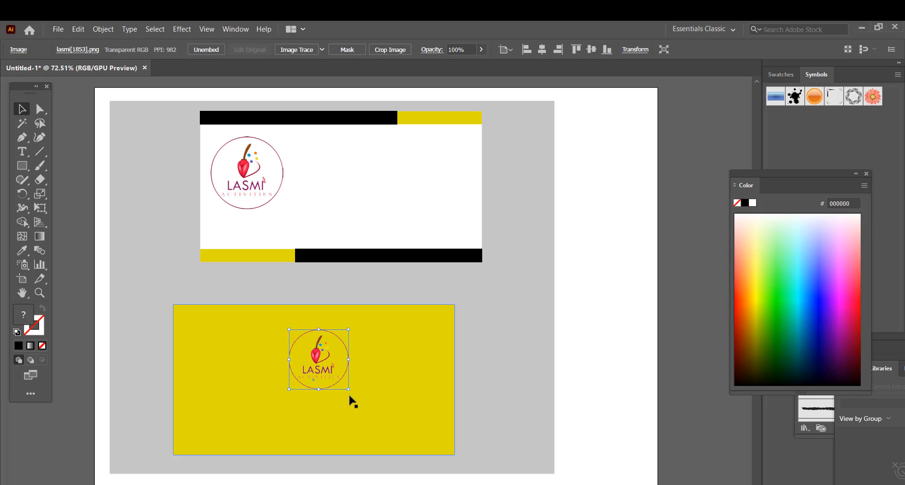
click(592, 393)
drag(315, 359, 310, 356)
click(590, 373)
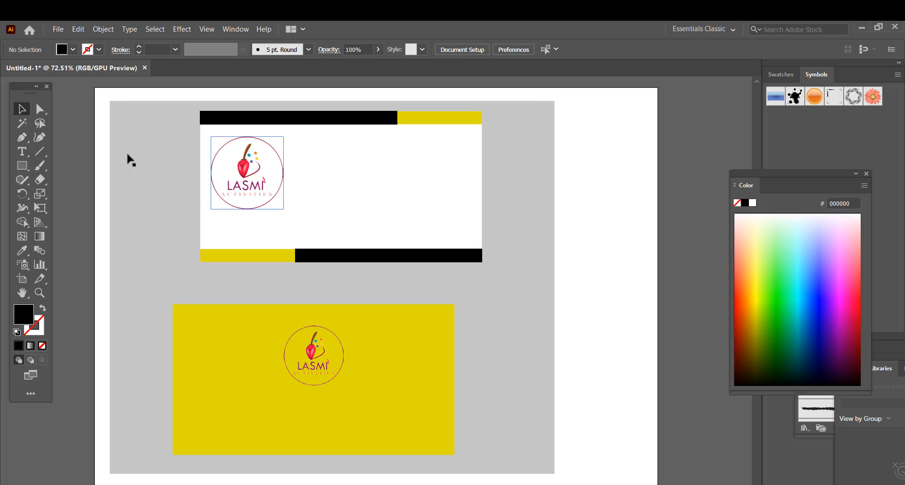
- Draw a tall thin divider in the white card's middle and fill it red (C20028)
click(21, 170)
click(80, 165)
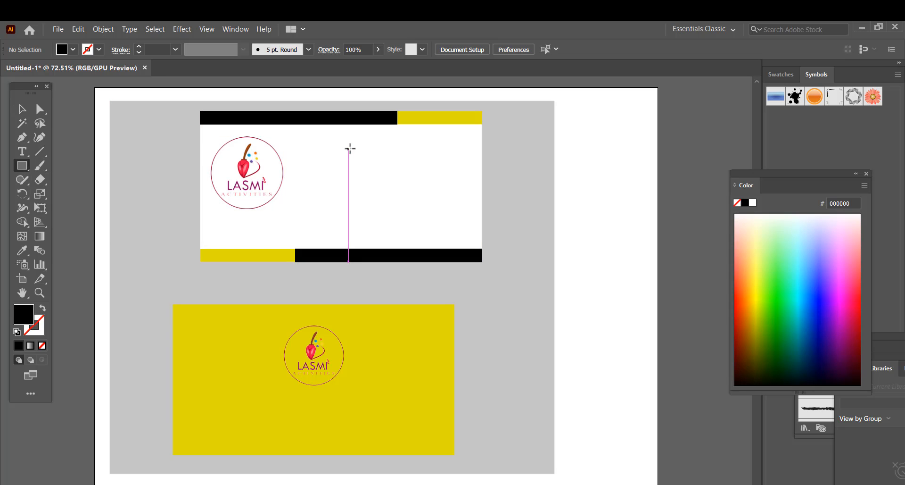
drag(349, 145, 349, 234)
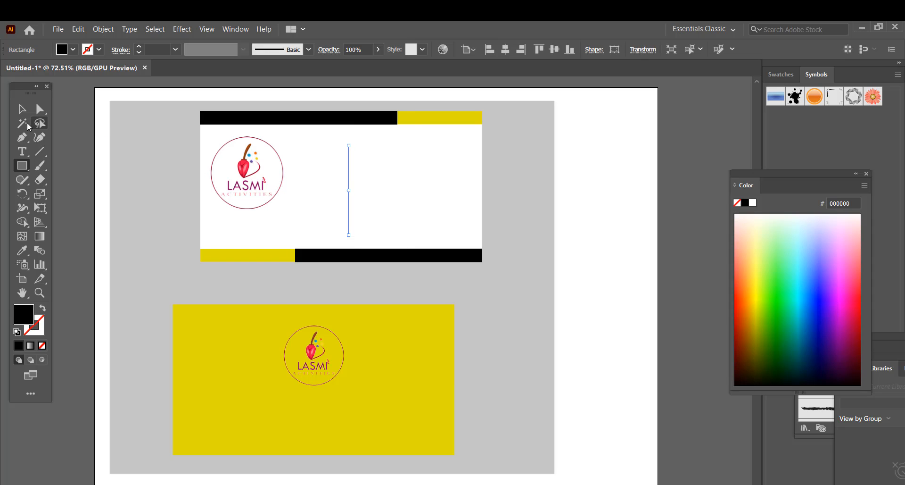
click(22, 109)
click(26, 247)
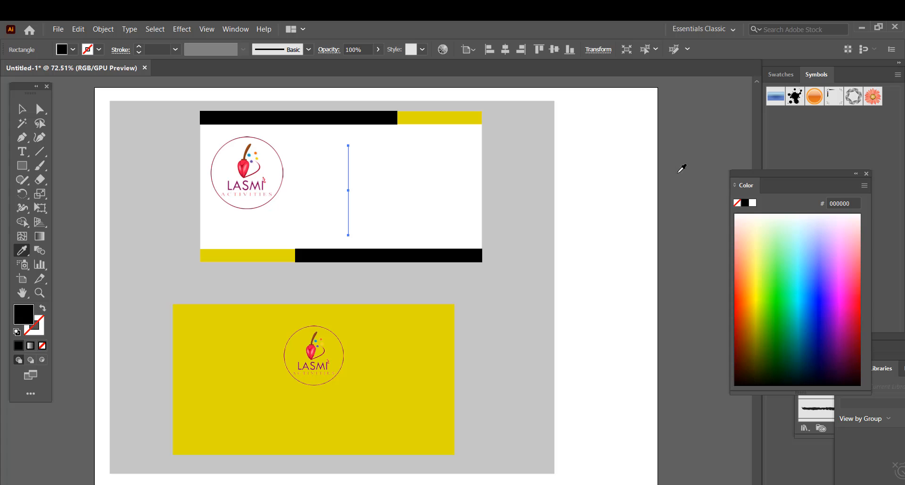
click(855, 315)
key(v)
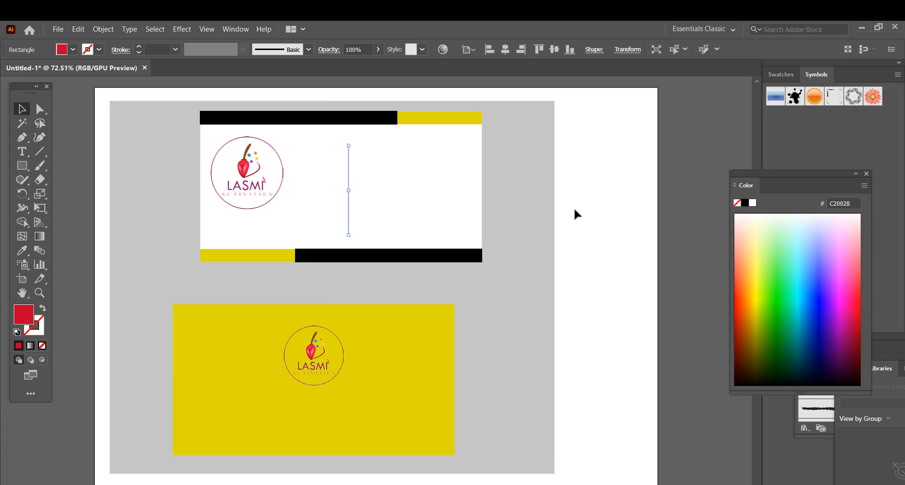
click(574, 214)
- Create the title text 'Lasmi's Activities' in Source Sans Pro Black
click(21, 151)
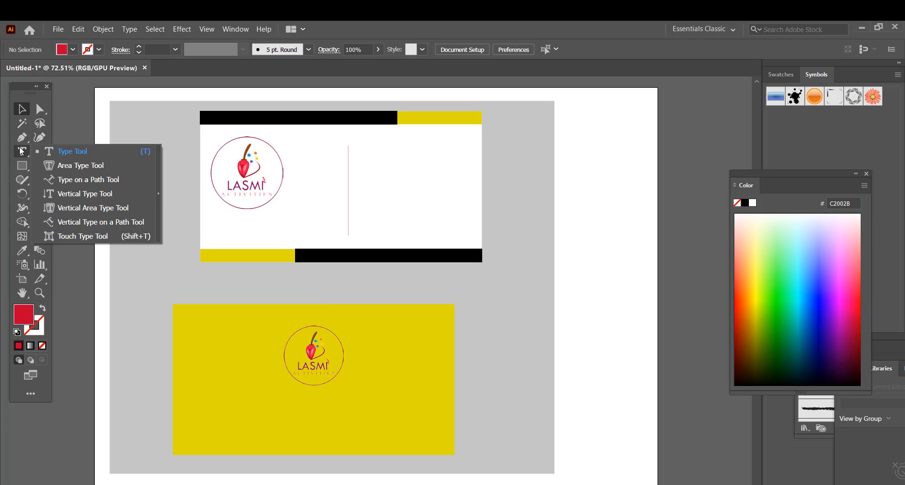
drag(543, 170, 679, 234)
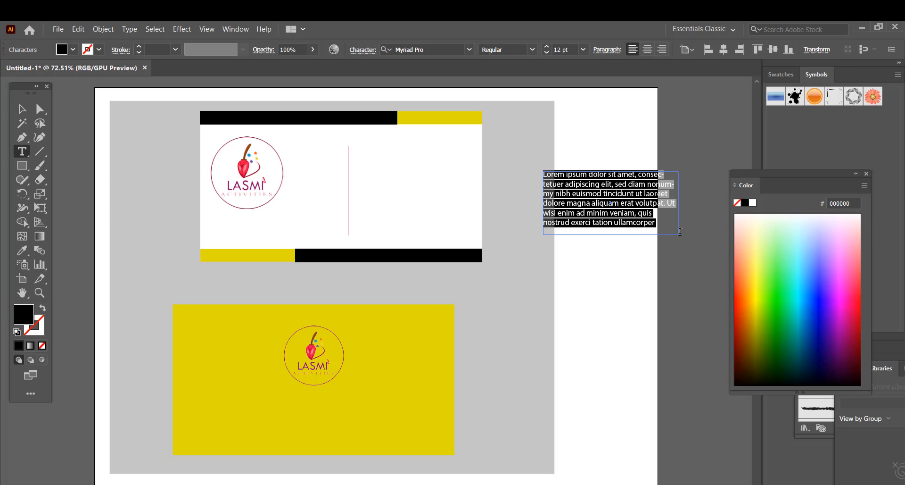
key(BackSpace)
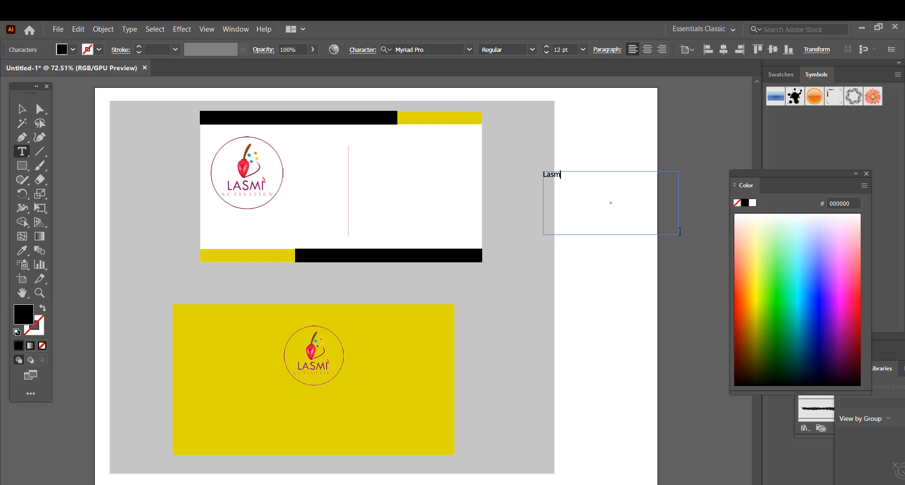
text(Lasmi's Activities)
drag(604, 178, 522, 176)
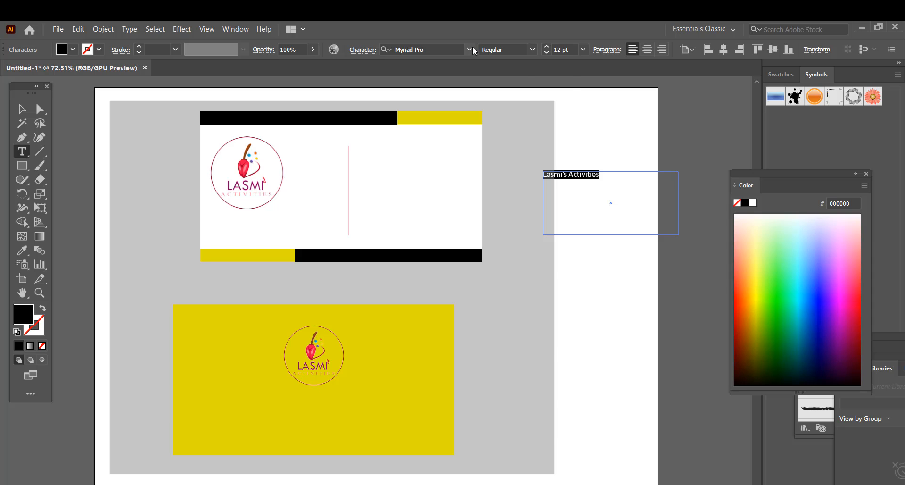
click(471, 50)
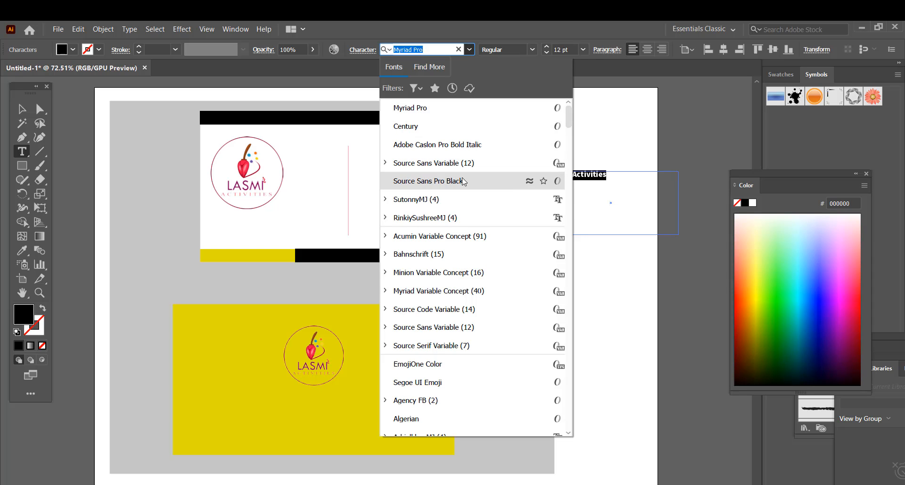
click(463, 181)
- Expand the title into outlines and enlarge it onto the white card
click(21, 109)
click(103, 29)
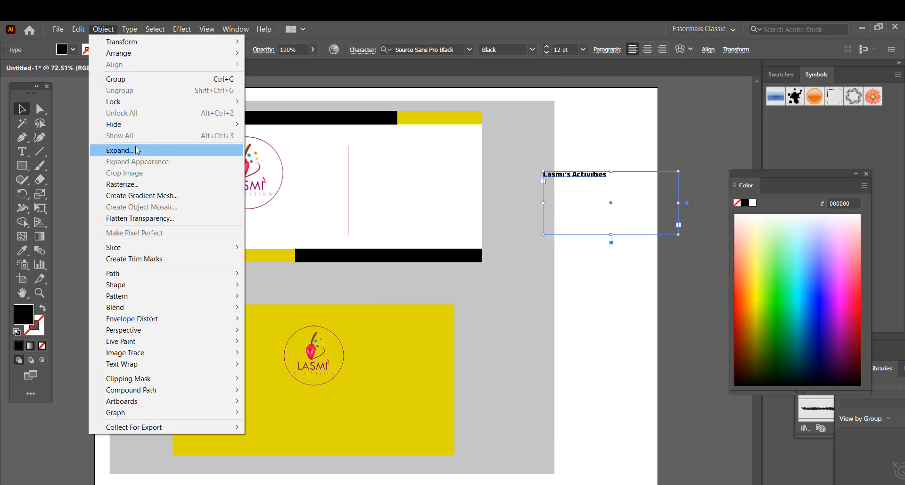
click(120, 150)
click(426, 336)
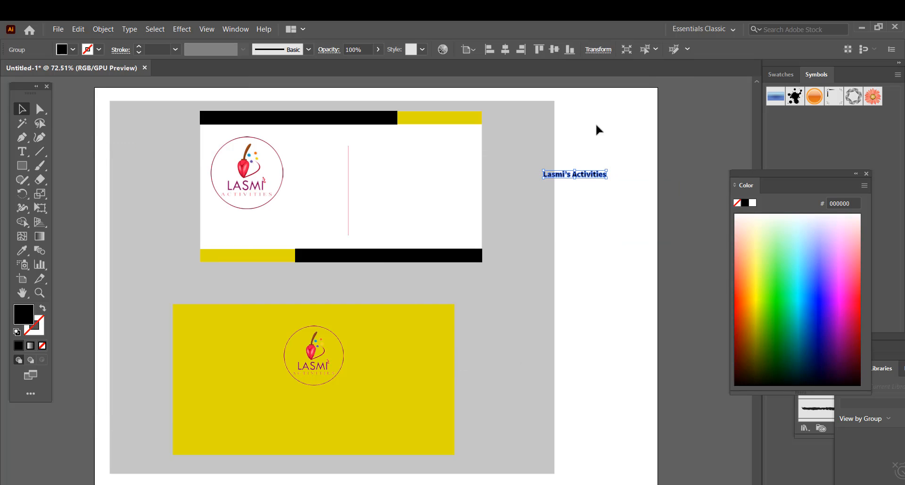
drag(607, 178, 449, 150)
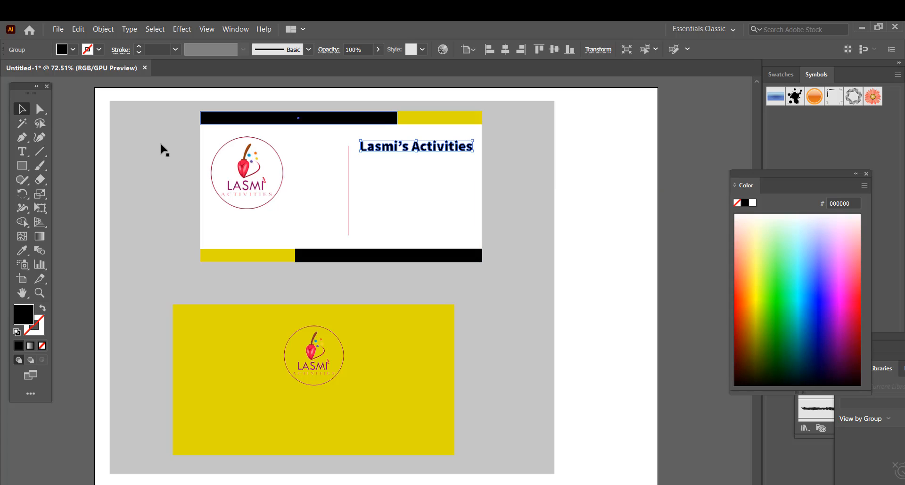
- Colour the title with the logo's red (F01649)
click(21, 252)
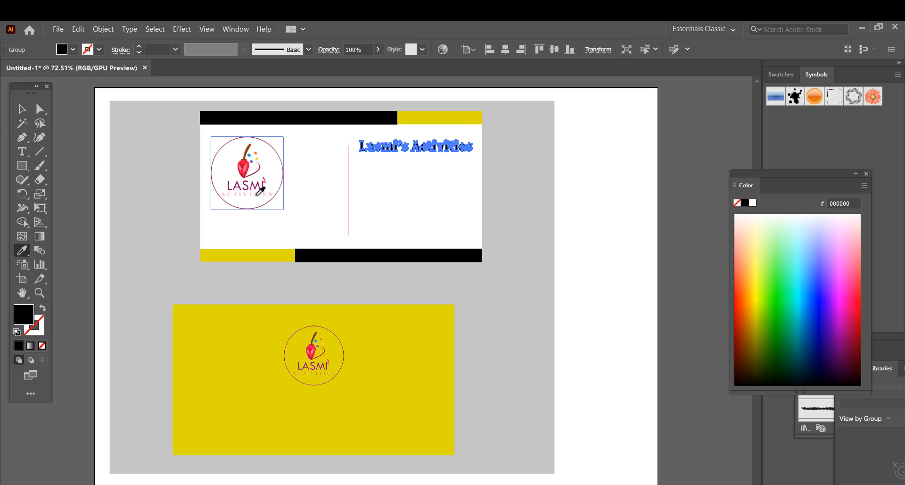
click(258, 193)
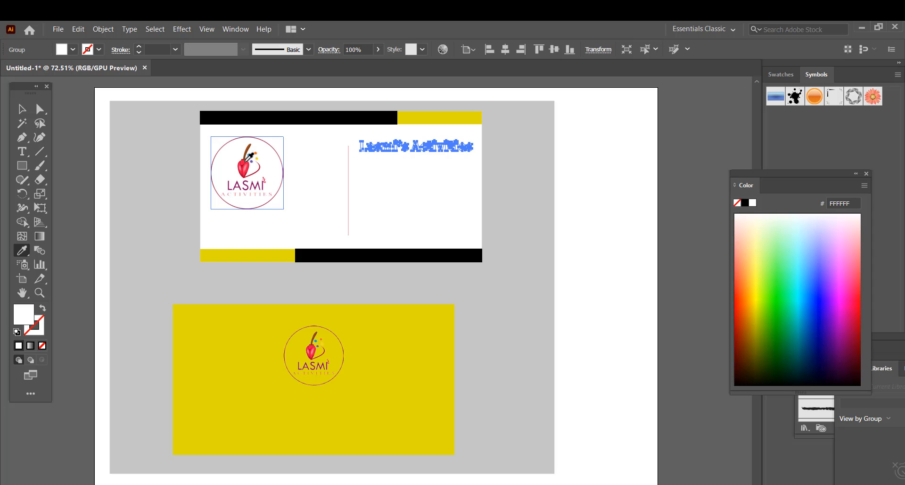
click(244, 166)
key(v)
click(592, 205)
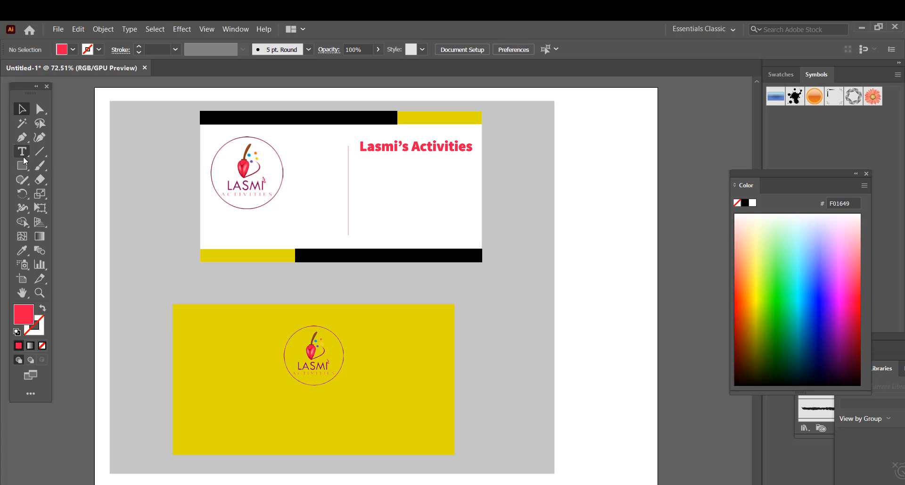
drag(24, 155, 76, 152)
- Type the phone number in a new text area and set it to Adobe Caslon Pro Bold Italic
drag(579, 222, 698, 257)
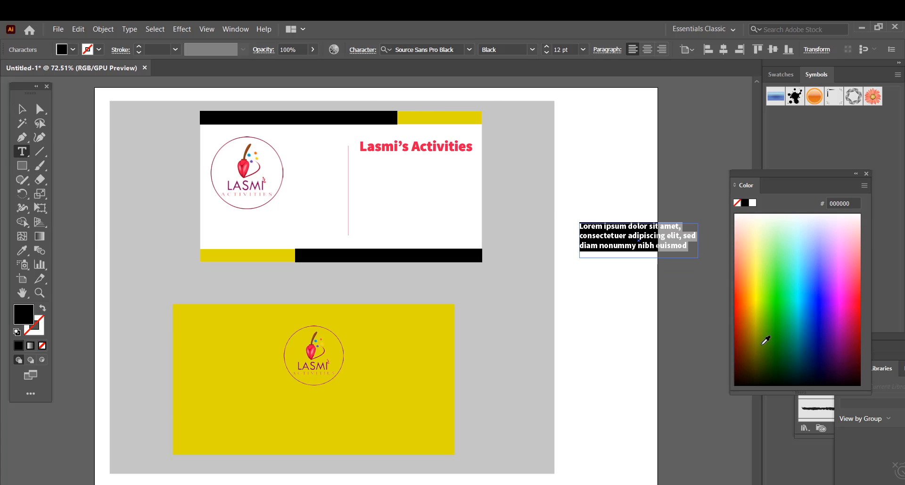
key(BackSpace)
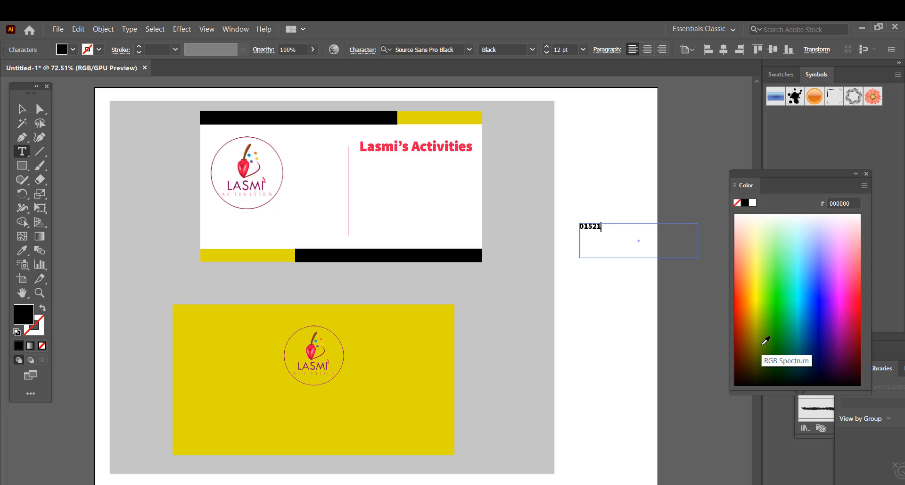
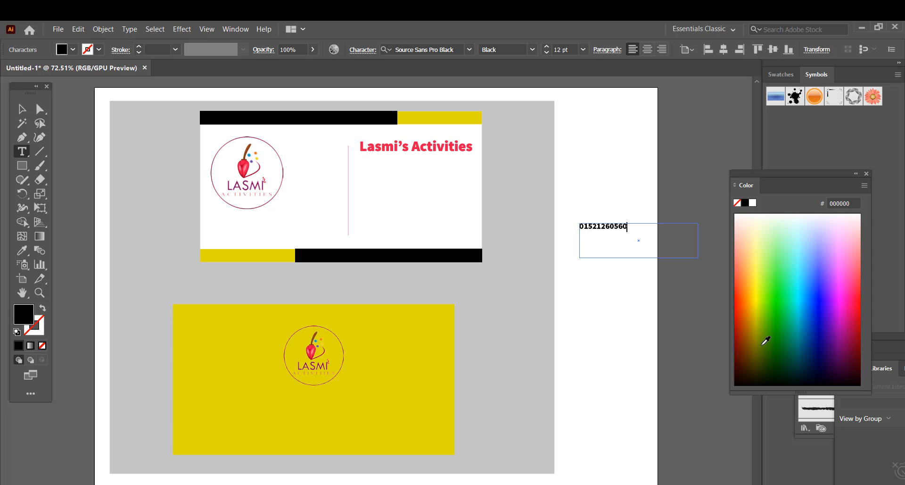
click(473, 50)
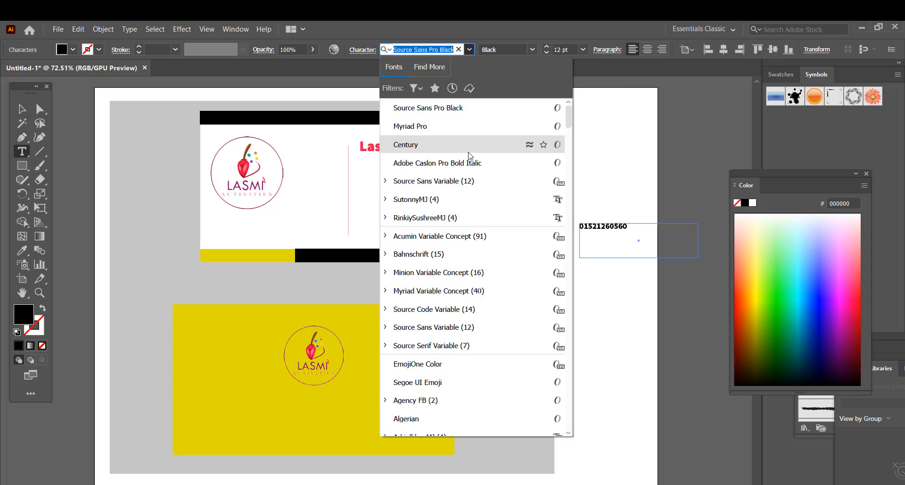
drag(629, 227, 577, 228)
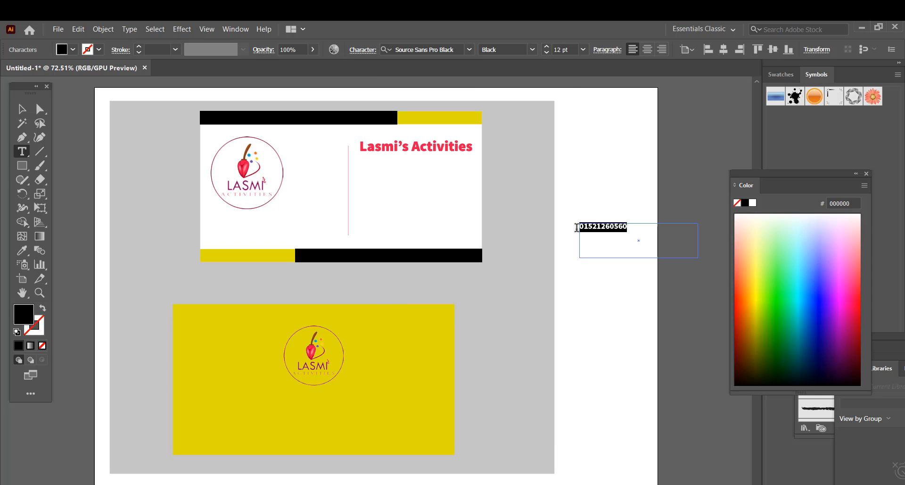
click(468, 50)
click(461, 165)
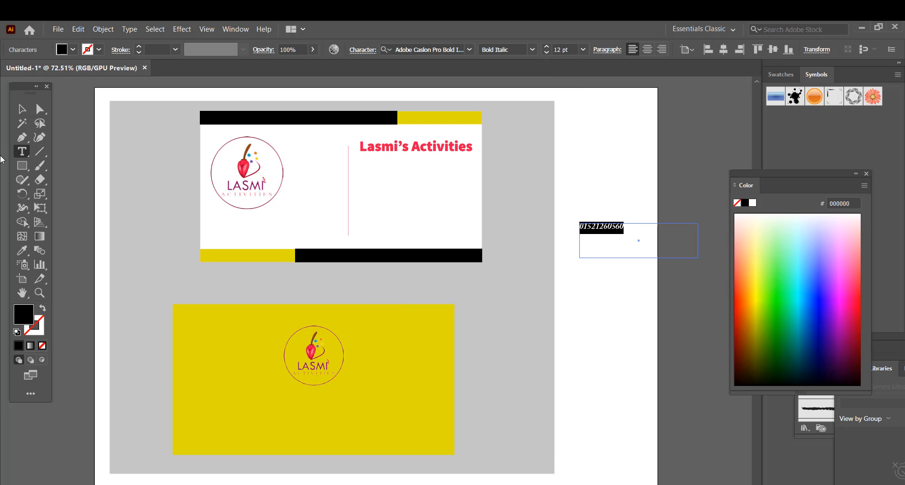
- Expand the phone number into outlines, enlarge it, and place it under the red title
click(22, 109)
click(103, 29)
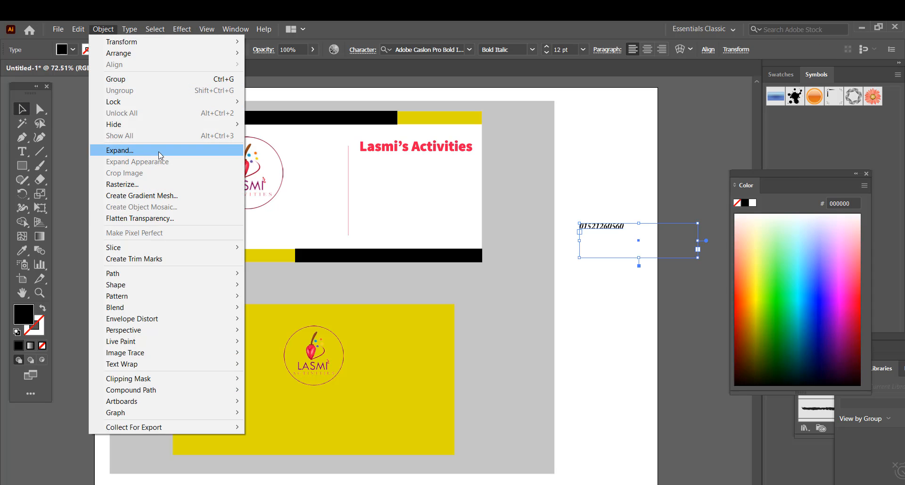
click(122, 151)
click(434, 339)
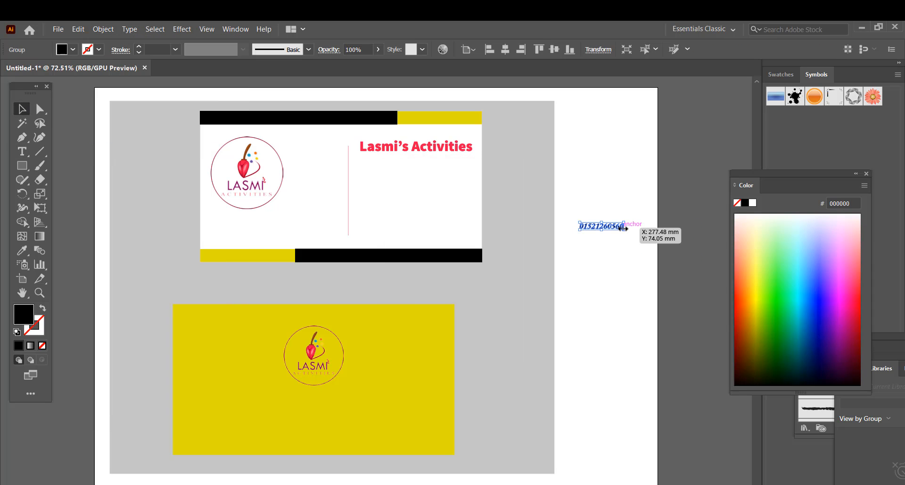
drag(624, 230, 669, 235)
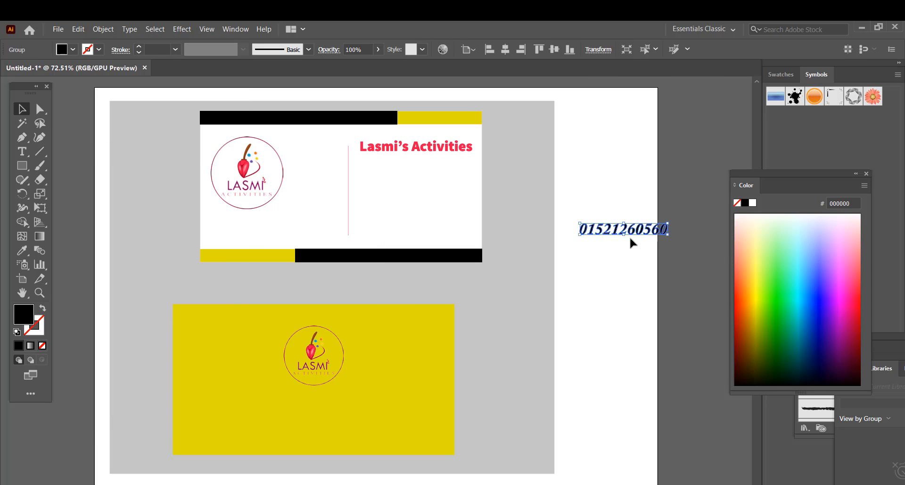
drag(592, 227, 434, 172)
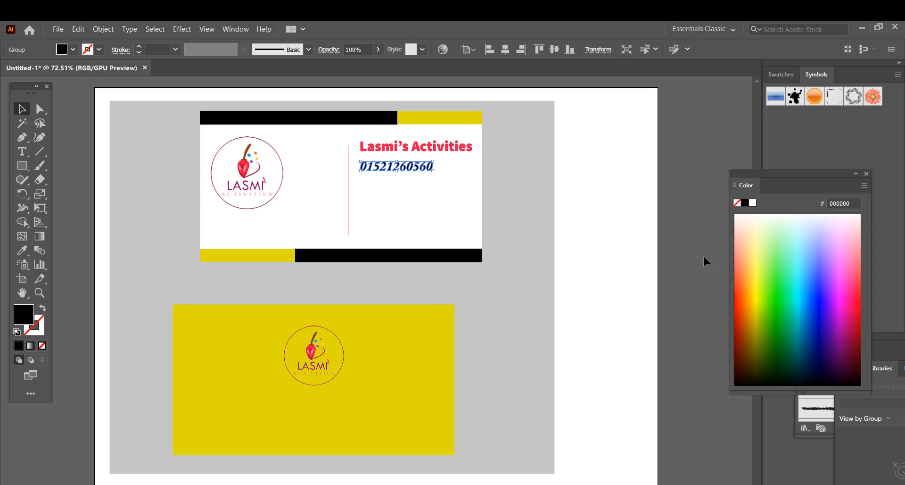
click(602, 284)
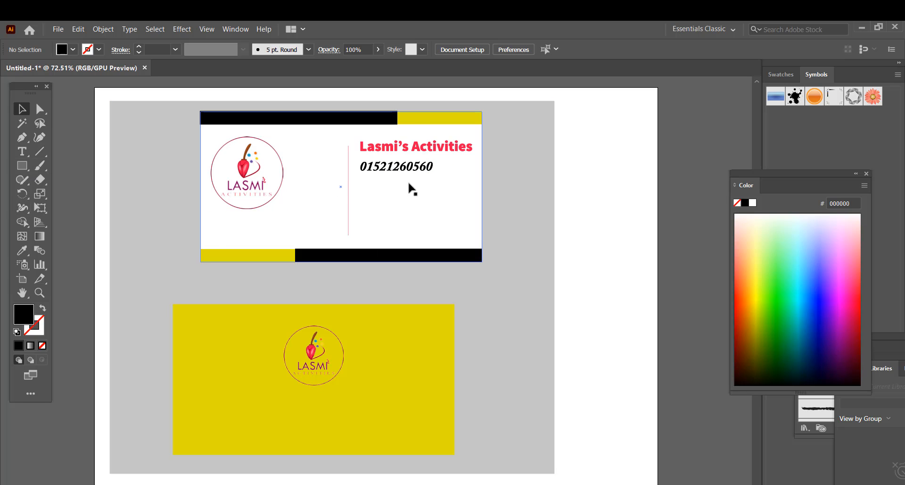
- Type the address in a new text area right of the card
drag(22, 152, 59, 147)
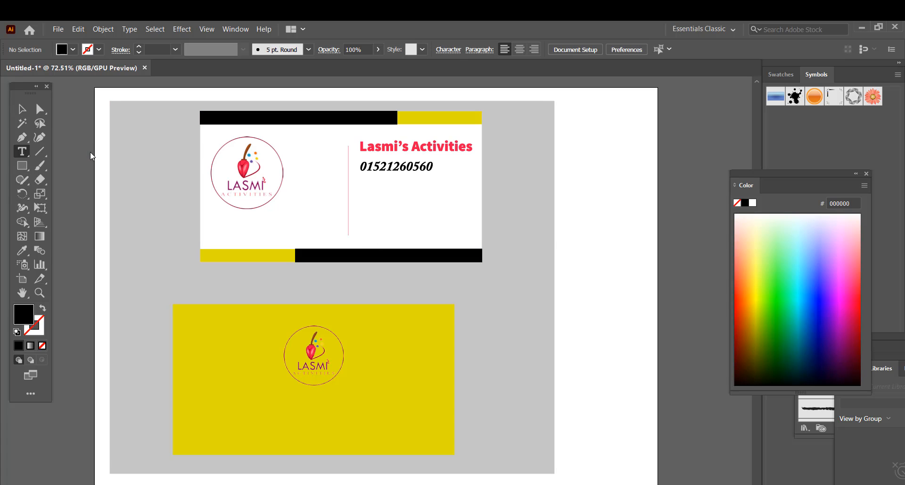
drag(570, 156, 688, 187)
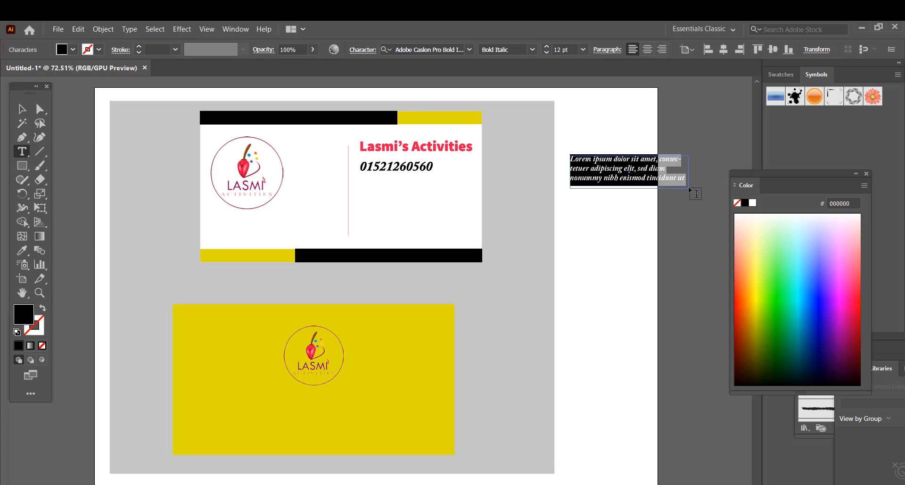
key(BackSpace)
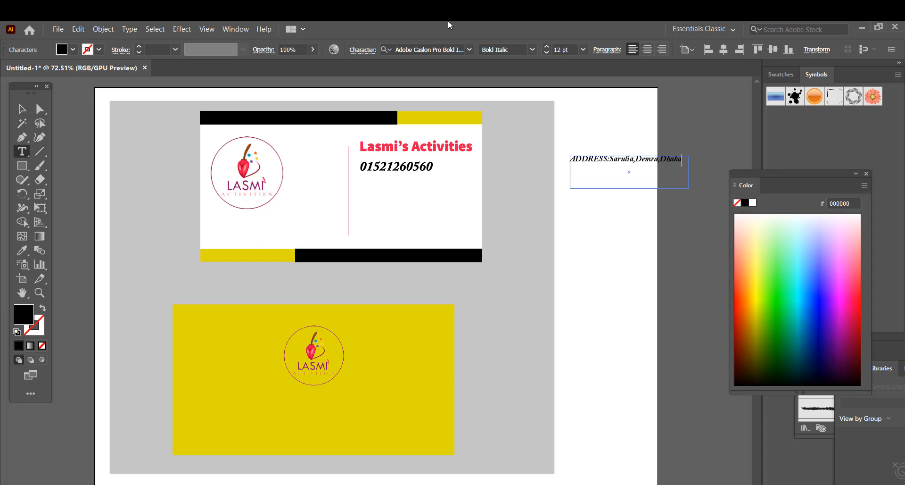
key(Escape)
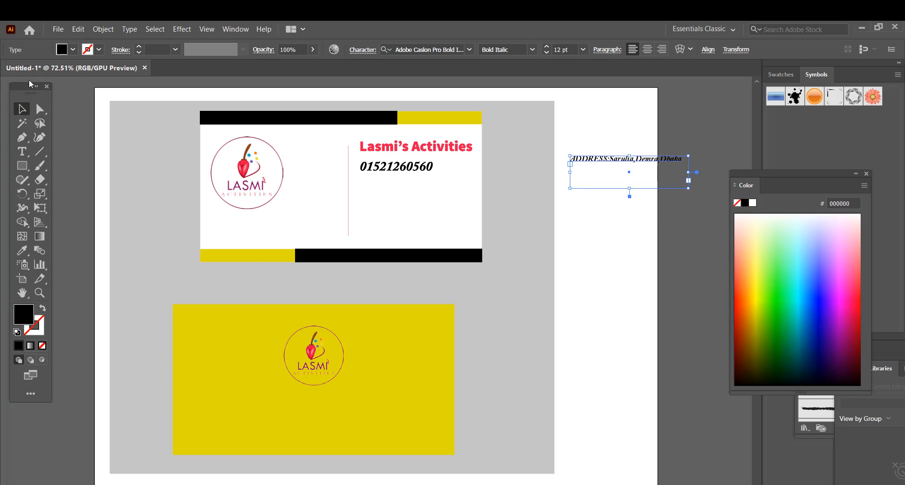
- Expand the address into outlines, move it below the phone number, and shrink it slightly
click(103, 29)
click(108, 152)
click(425, 335)
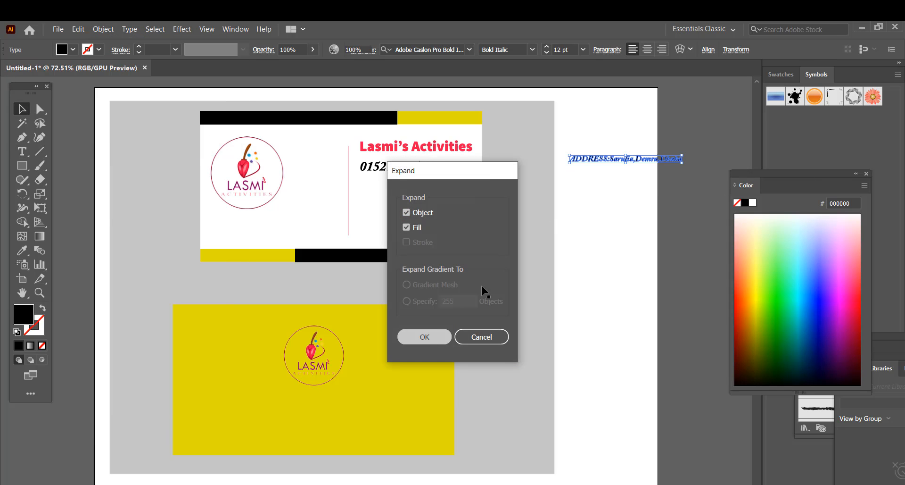
drag(665, 161, 448, 183)
click(609, 190)
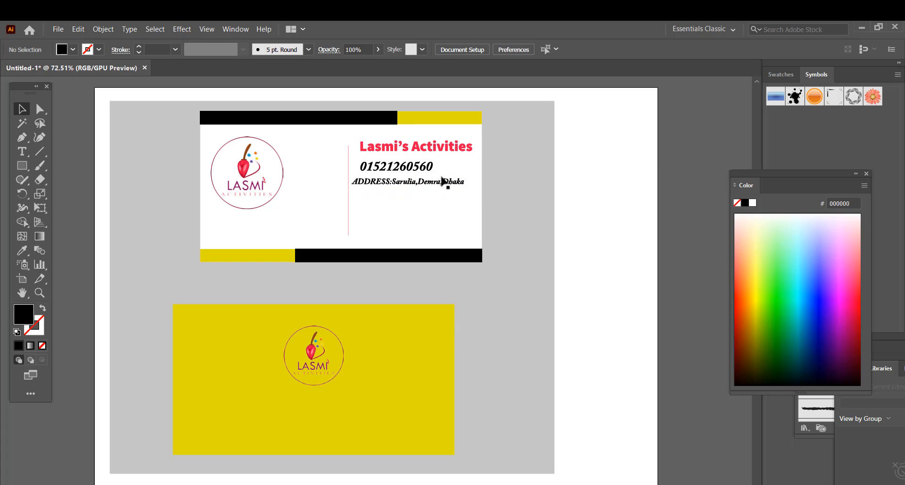
click(445, 182)
drag(464, 185, 479, 185)
- Nudge the red title slightly up and to the left
click(638, 199)
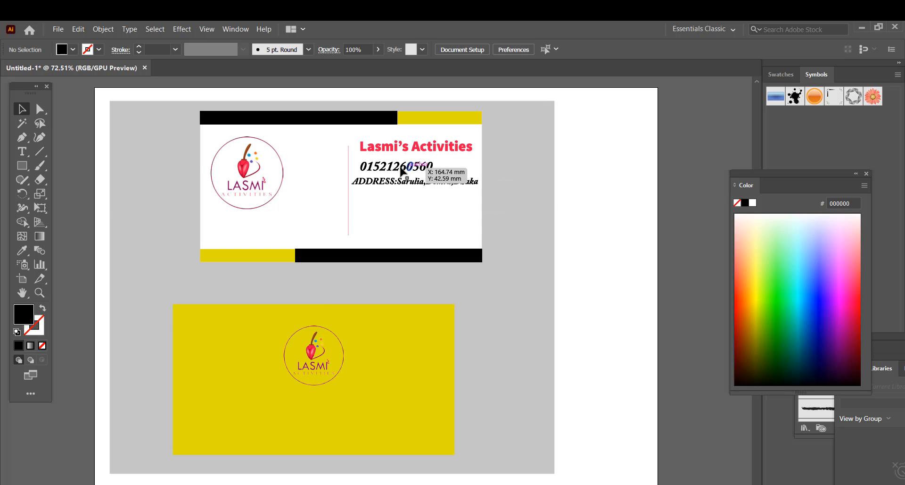
drag(398, 168, 386, 150)
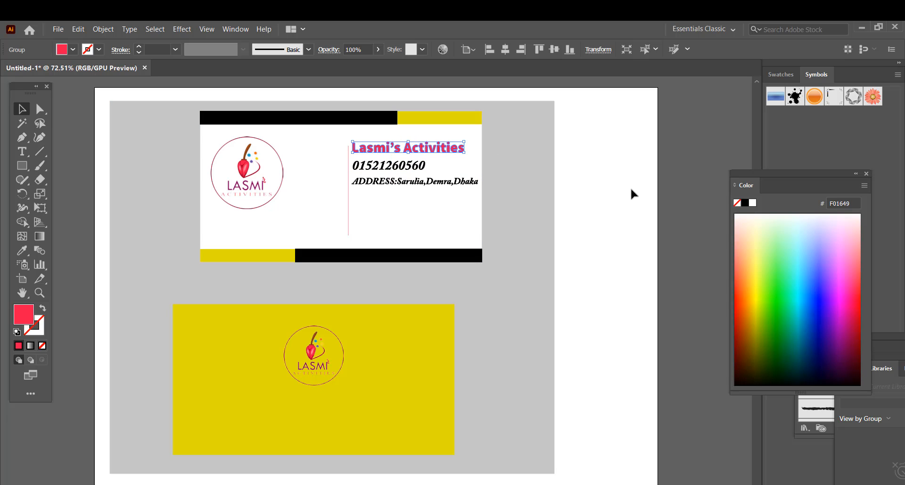
click(604, 195)
- Move the address and phone number lower on the card, with the phone above the address
drag(403, 185, 401, 212)
drag(394, 165, 398, 196)
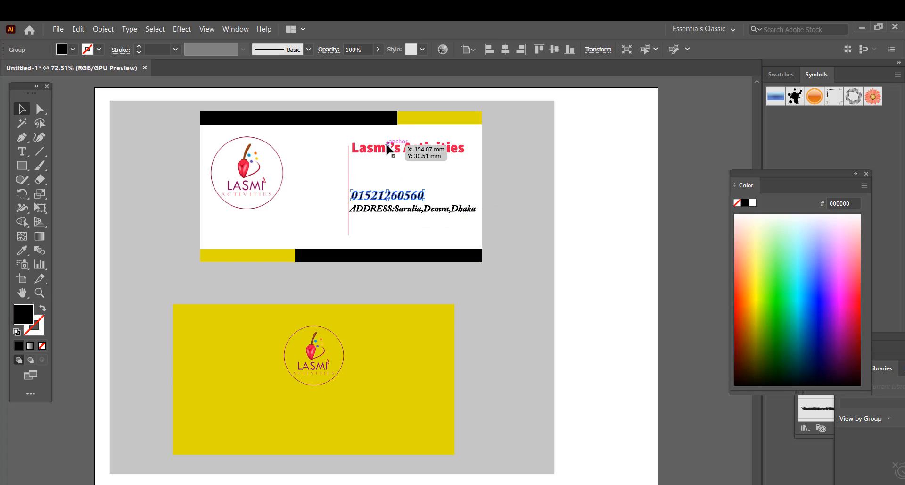
click(564, 219)
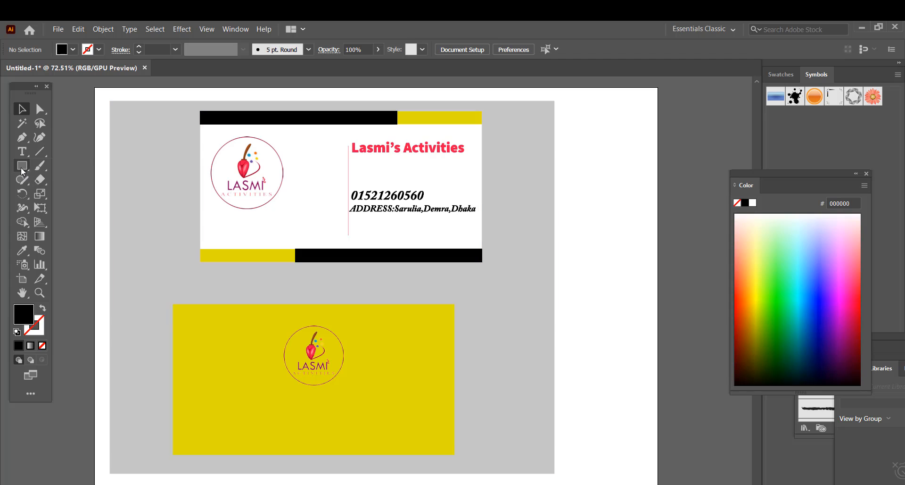
drag(22, 170, 51, 165)
- Add a 'DESINGER' text block right of the card, set in the Century font
key(t)
drag(569, 146, 676, 193)
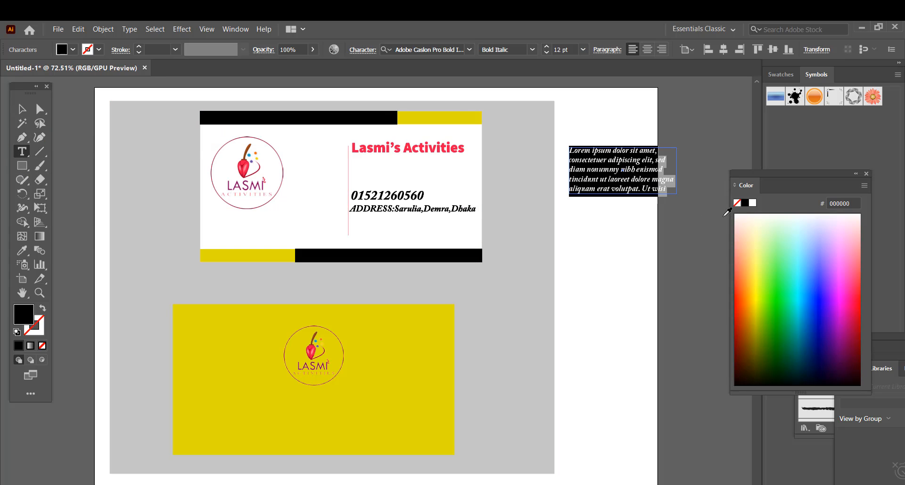
key(BackSpace)
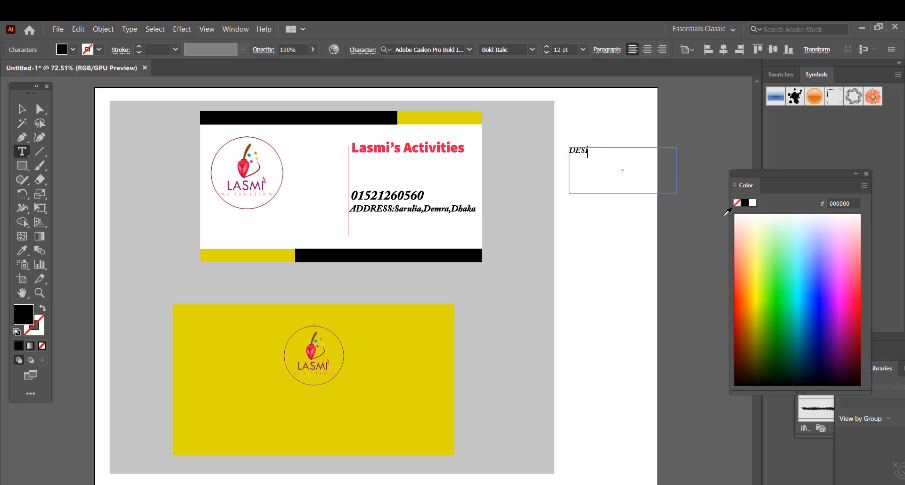
text(DESINGER)
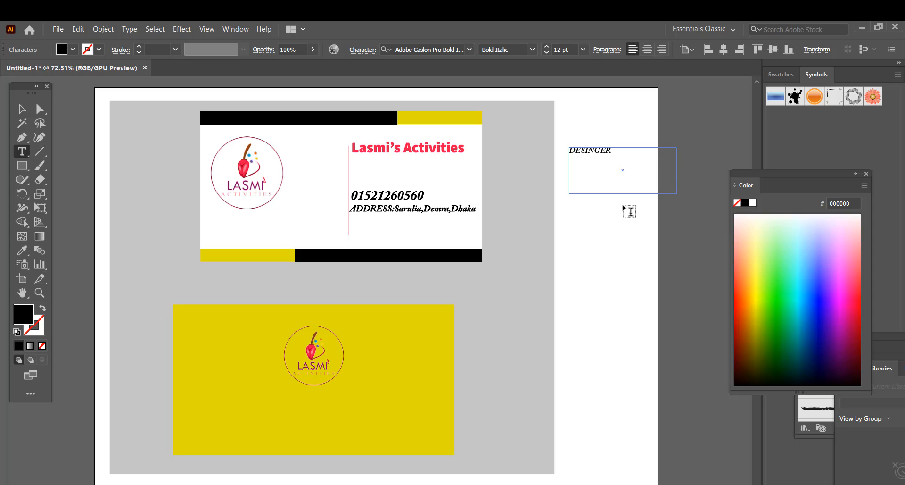
drag(619, 153, 562, 153)
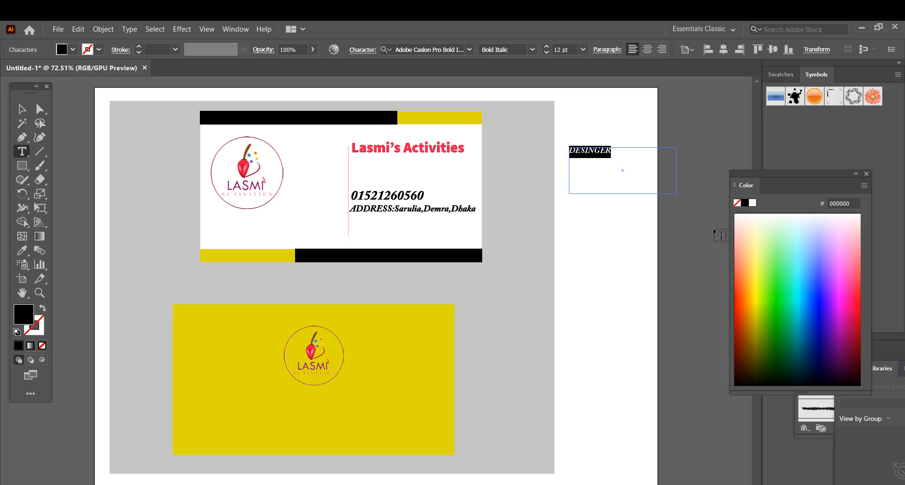
click(473, 49)
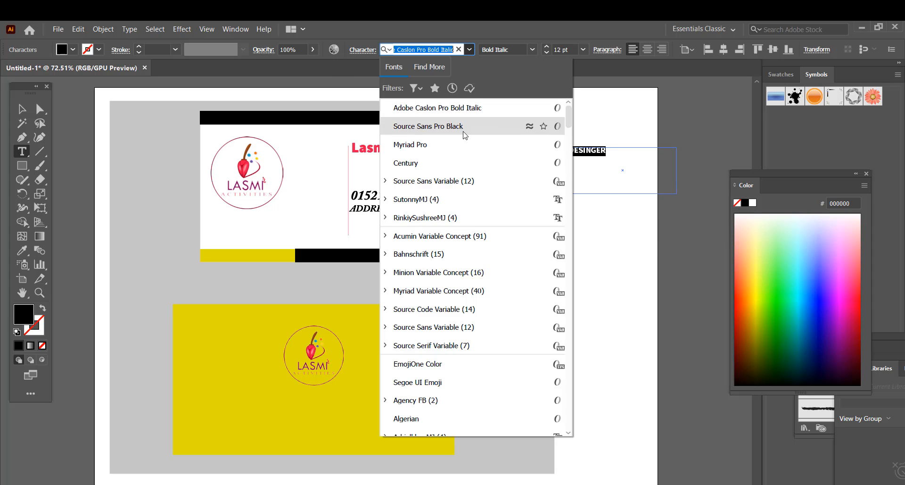
click(459, 169)
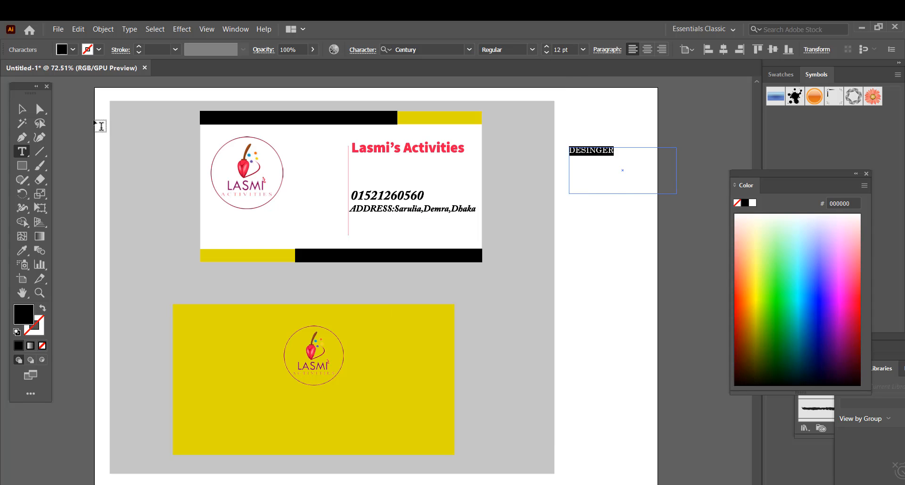
- Expand the DESINGER text into outlined letter shapes
click(16, 111)
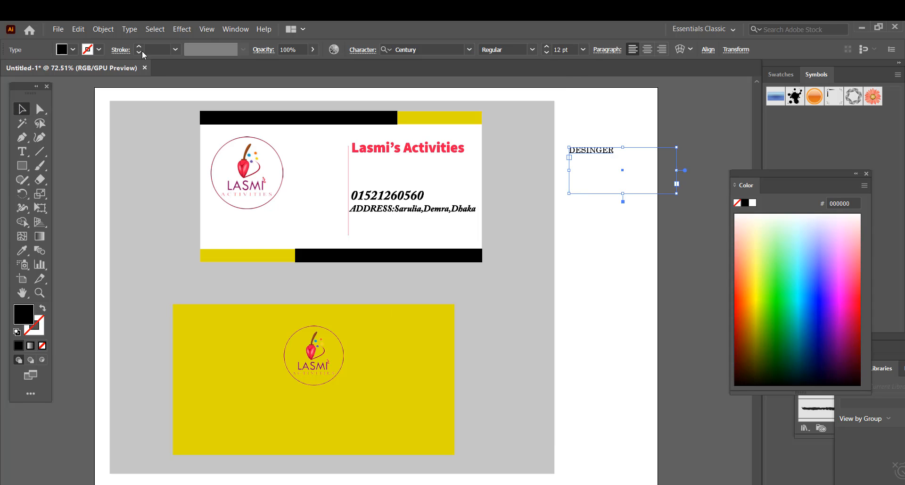
click(95, 32)
click(113, 149)
click(425, 333)
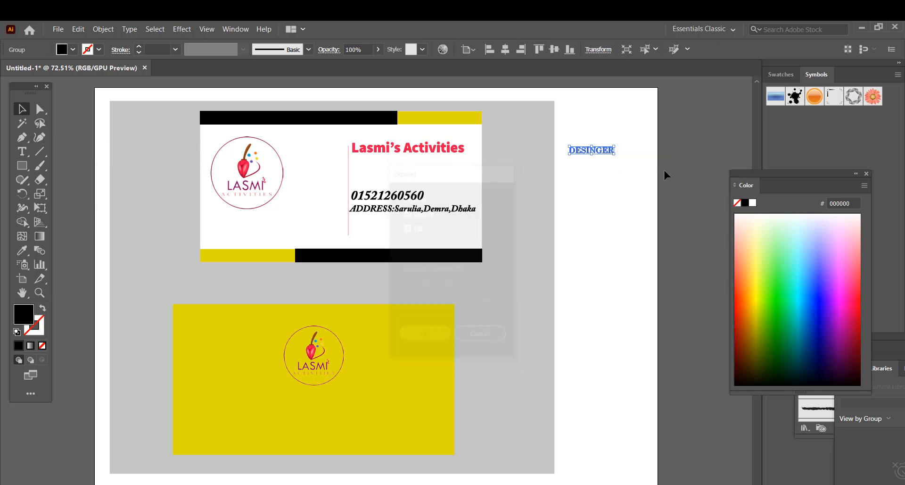
- Enlarge the DESINGER lettering and draw a black box around it
drag(615, 151, 641, 158)
click(616, 220)
drag(22, 165, 57, 161)
drag(567, 142, 621, 205)
- Make DESINGER white, place it on the black box and bring it to front
key(v)
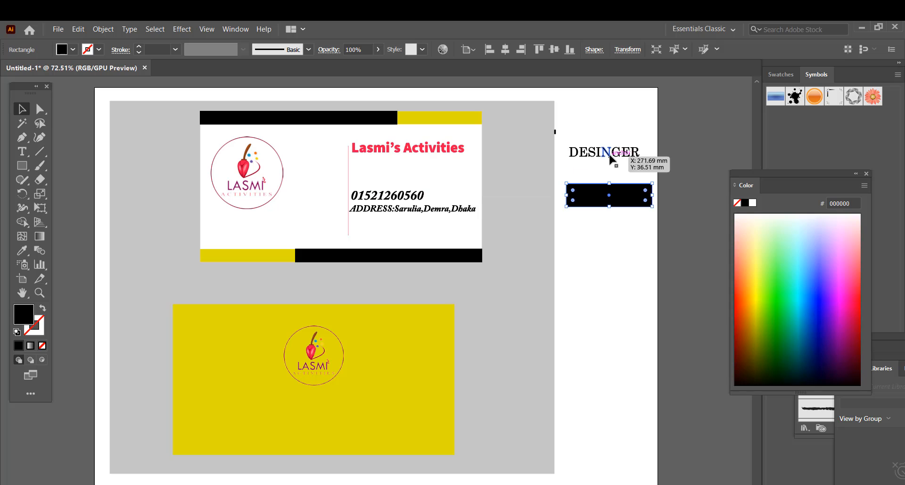
click(610, 157)
click(752, 203)
drag(612, 157, 617, 197)
right_click(623, 191)
mouse_move(650, 323)
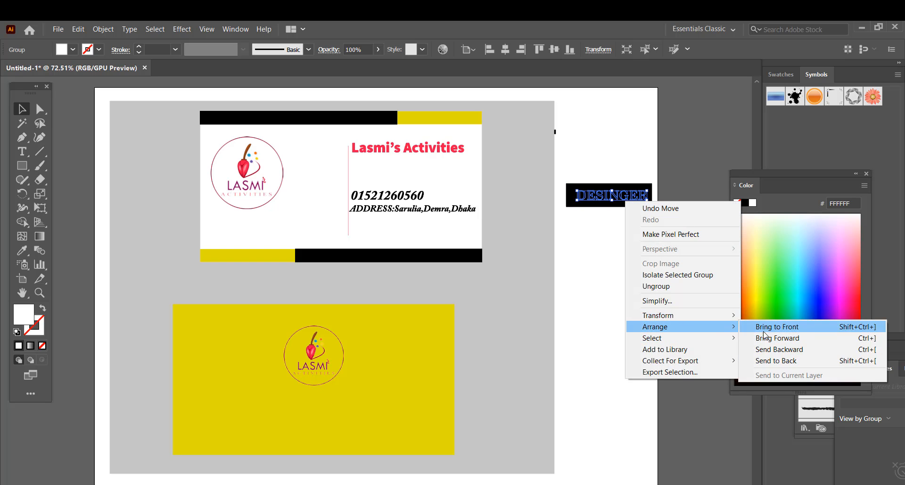
click(757, 321)
- Move the label and box under the red title and delete the stray small rectangle
click(596, 310)
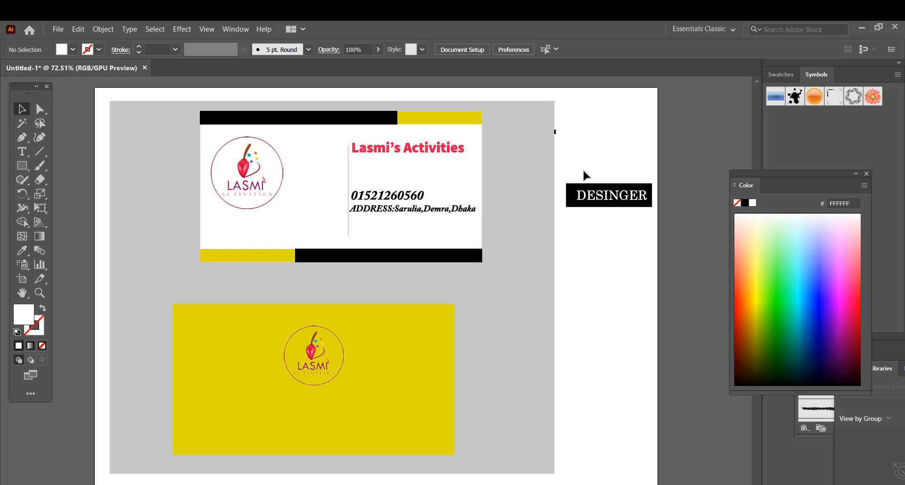
drag(580, 170, 406, 177)
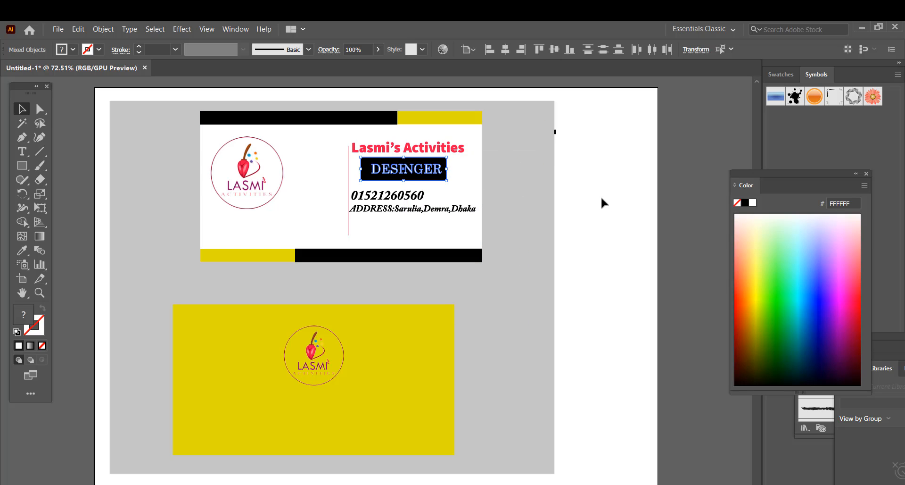
click(601, 195)
click(555, 132)
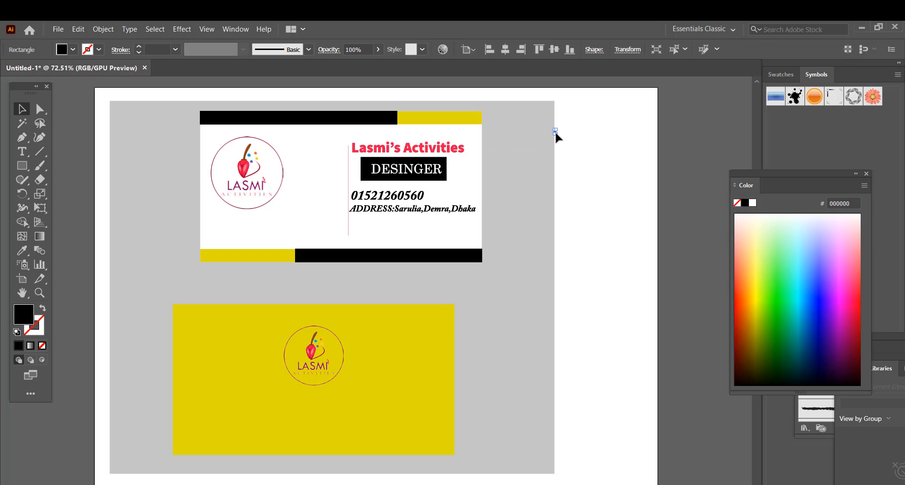
key(Delete)
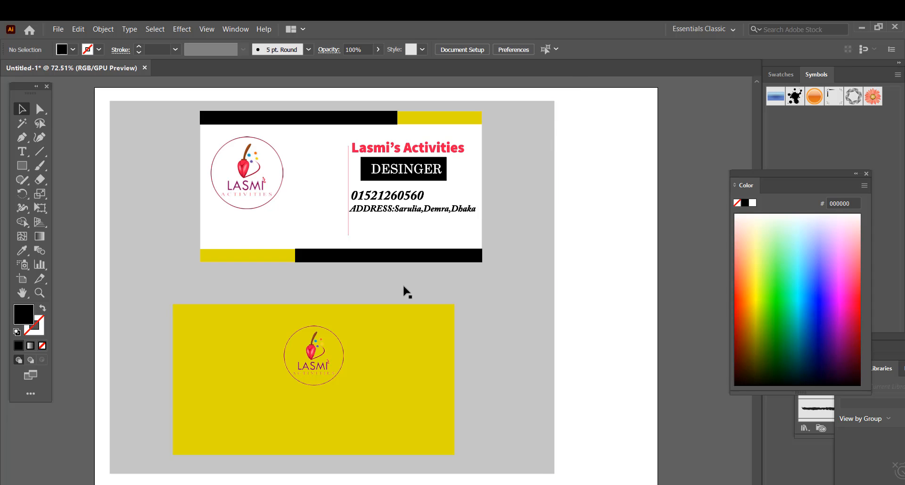
- Enlarge and centre the LASMI logo on the yellow card, then draw a large background rectangle
drag(312, 363, 309, 384)
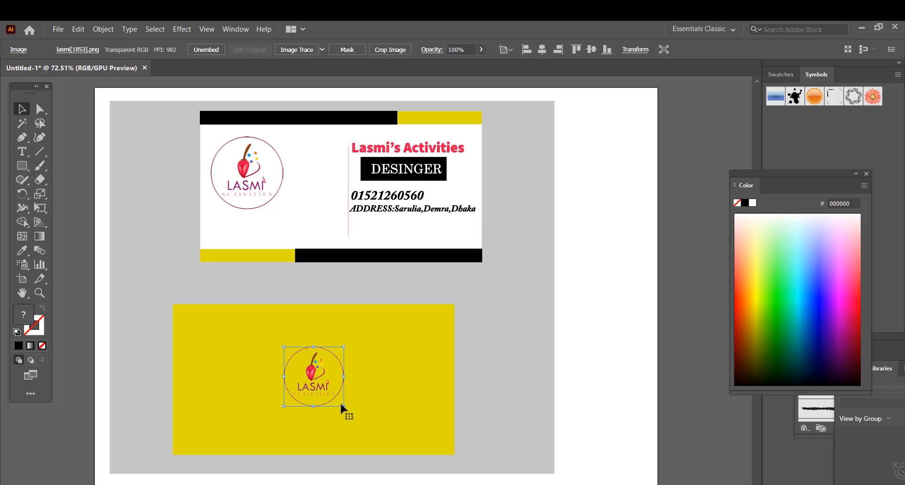
drag(340, 401, 365, 426)
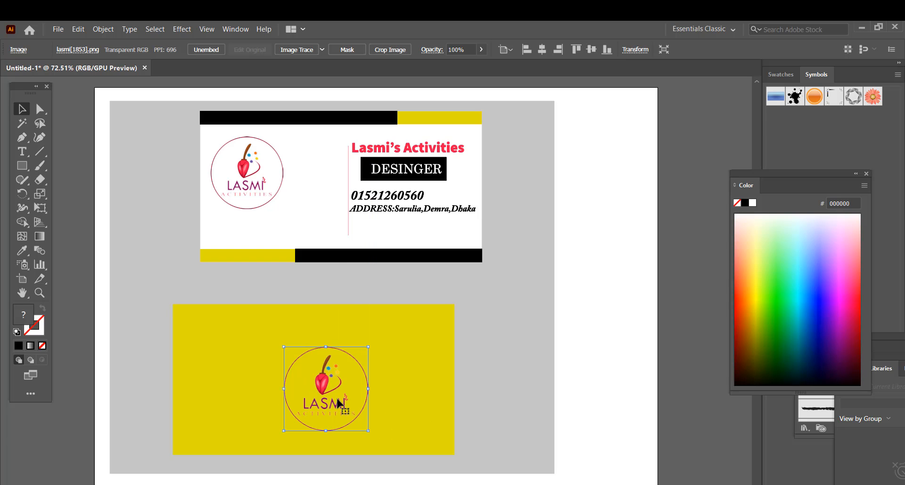
drag(325, 390, 316, 380)
click(582, 344)
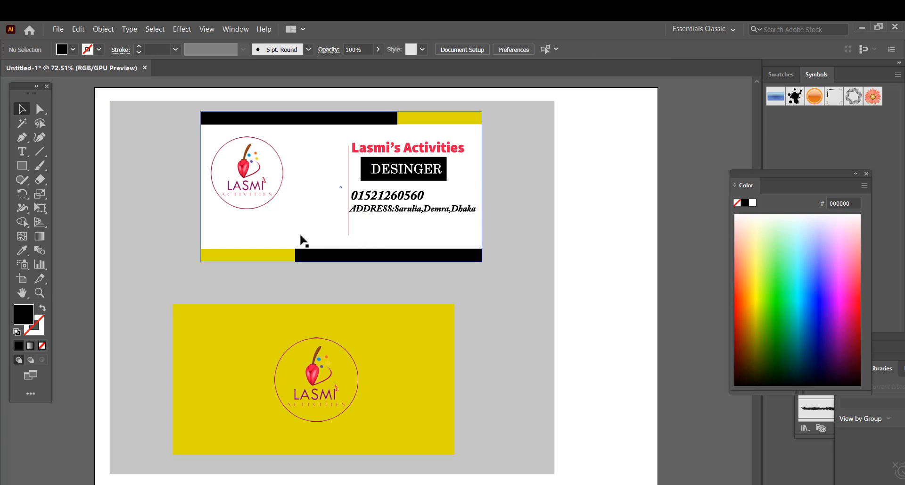
click(21, 165)
drag(268, 192, 552, 472)
- Reshape the large rectangle into a triangle along the background's diagonal
click(22, 109)
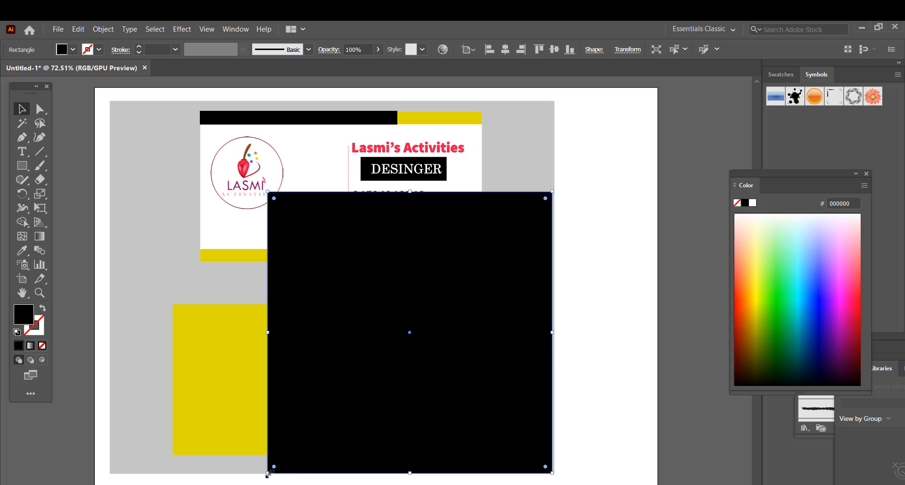
click(40, 136)
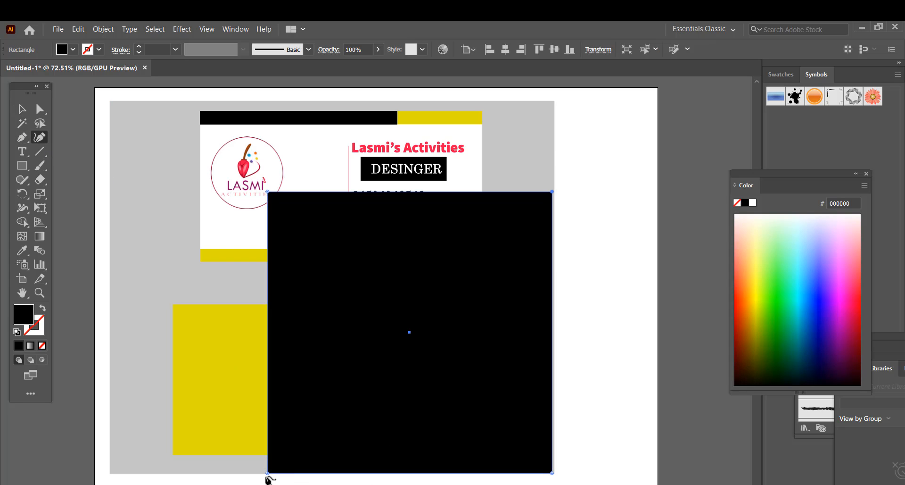
drag(268, 472, 110, 472)
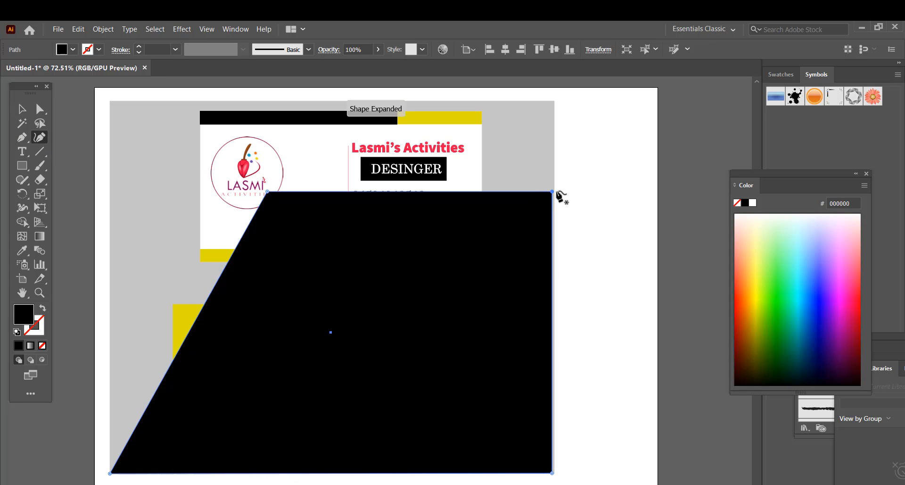
drag(552, 192, 554, 101)
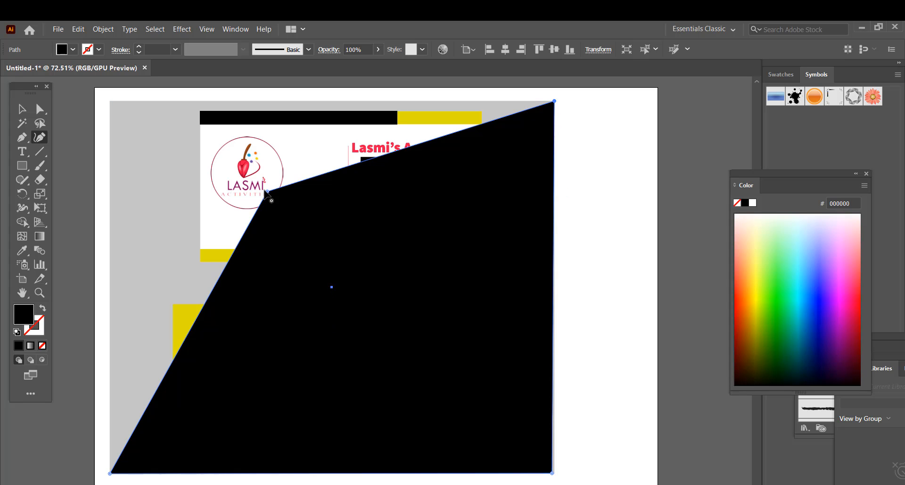
drag(267, 191, 333, 289)
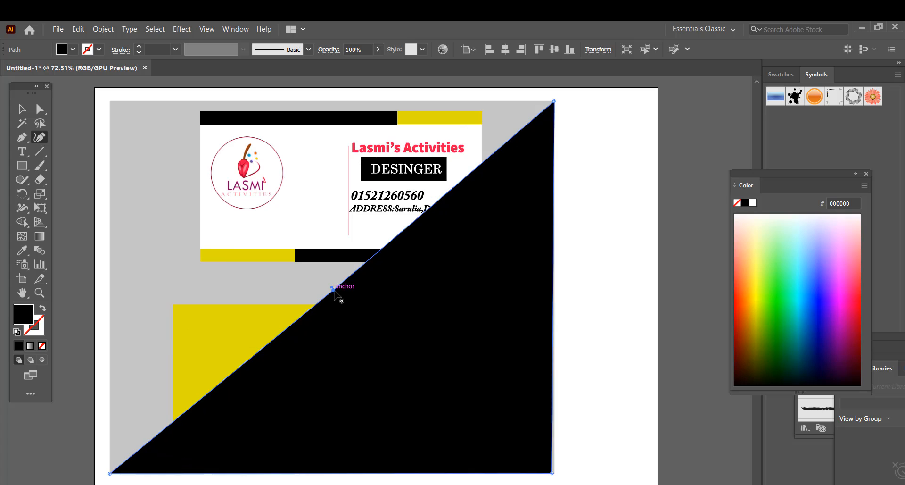
key(v)
- Fill the triangle dark grey and send it behind the cards
click(73, 50)
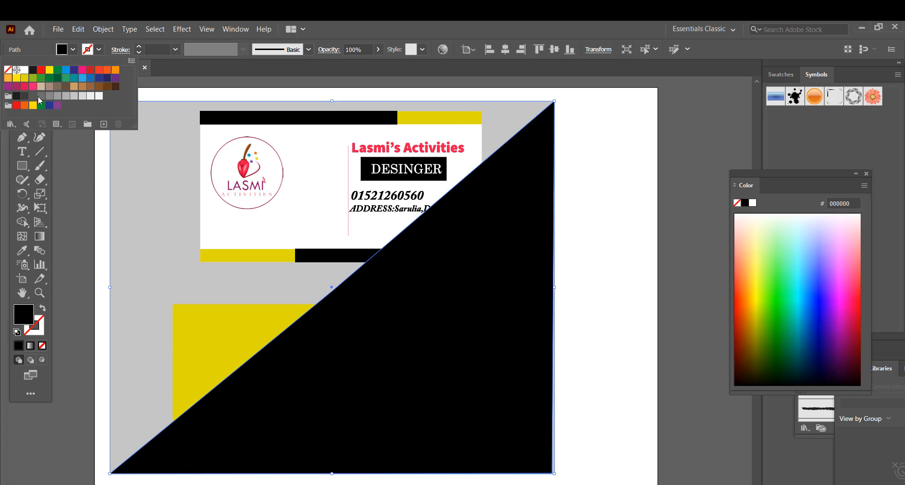
click(39, 97)
click(454, 383)
click(204, 277)
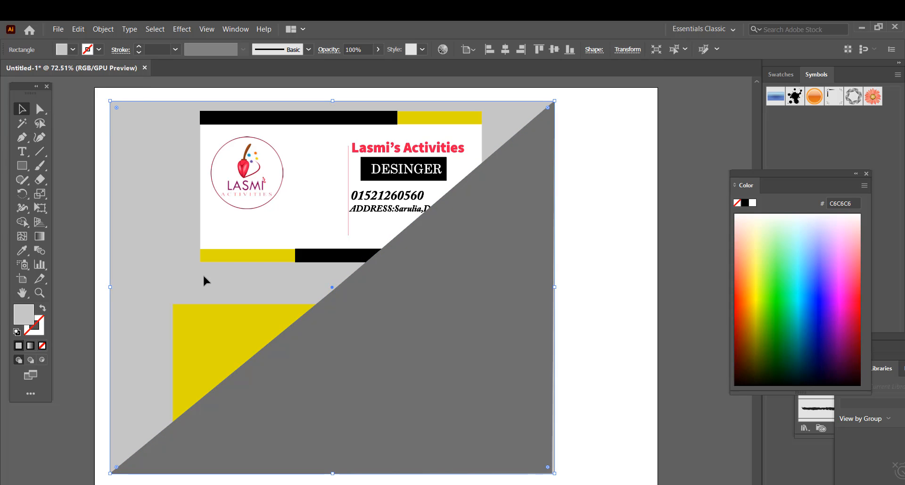
right_click(337, 364)
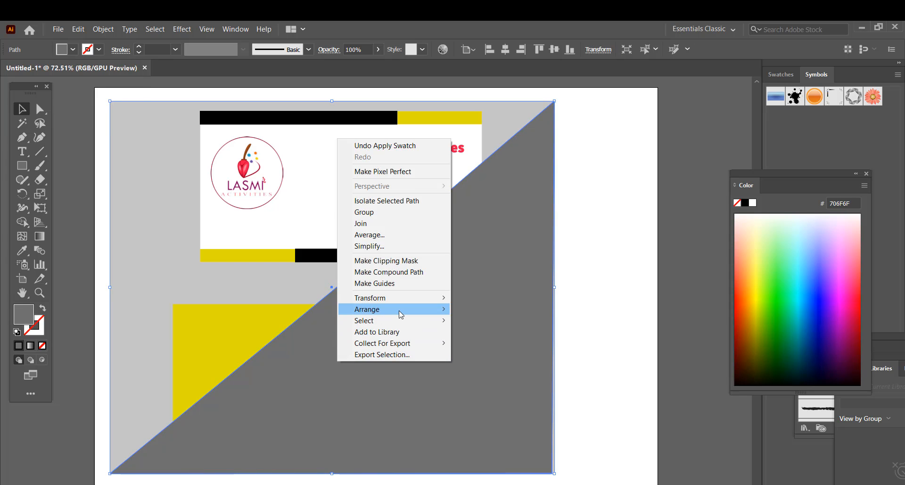
mouse_move(400, 315)
click(510, 340)
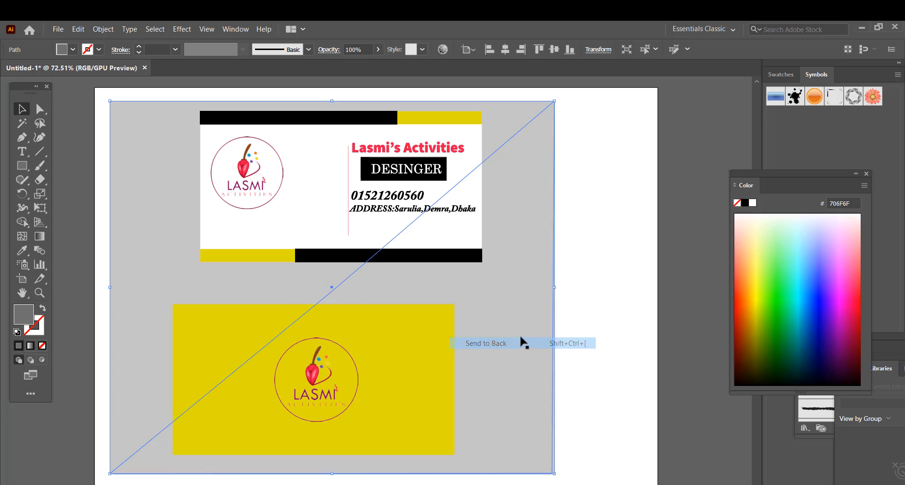
click(595, 367)
- Send the light grey background rectangle behind the dark triangle
mouse_move(501, 403)
mouse_down()
mouse_move(479, 399)
mouse_move(499, 400)
mouse_up()
right_click(499, 400)
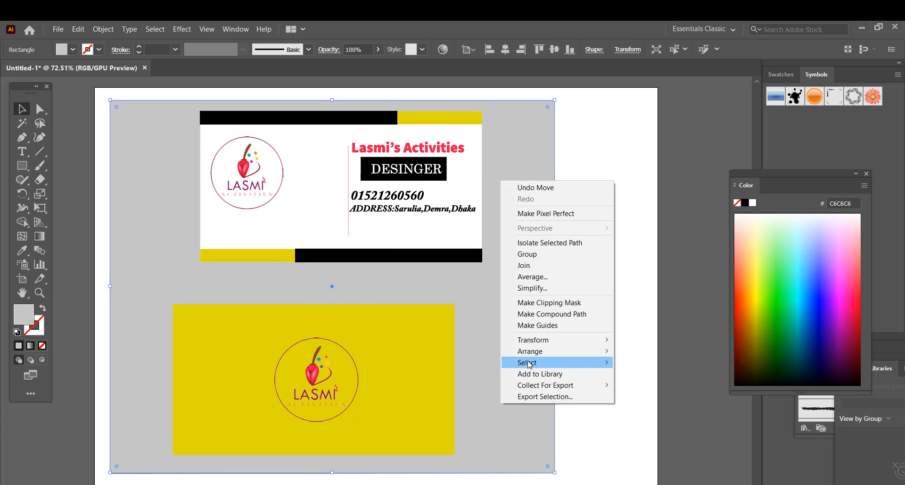
mouse_move(545, 351)
click(650, 385)
click(588, 367)
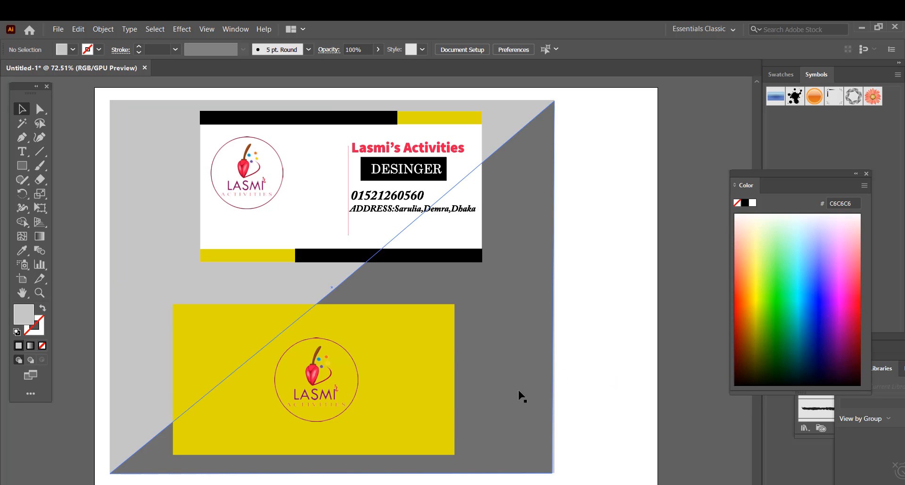
- Apply a 26.889-pixel Gaussian Blur to the dark grey triangle
click(519, 401)
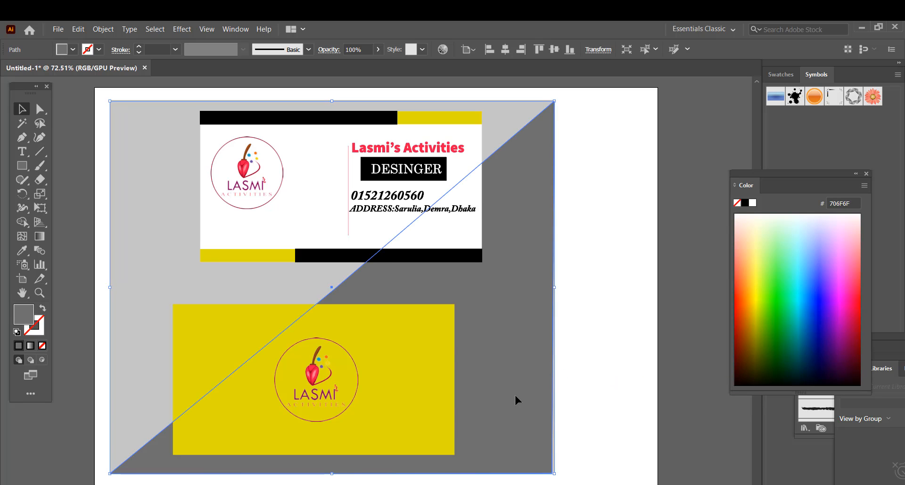
click(183, 30)
mouse_move(198, 257)
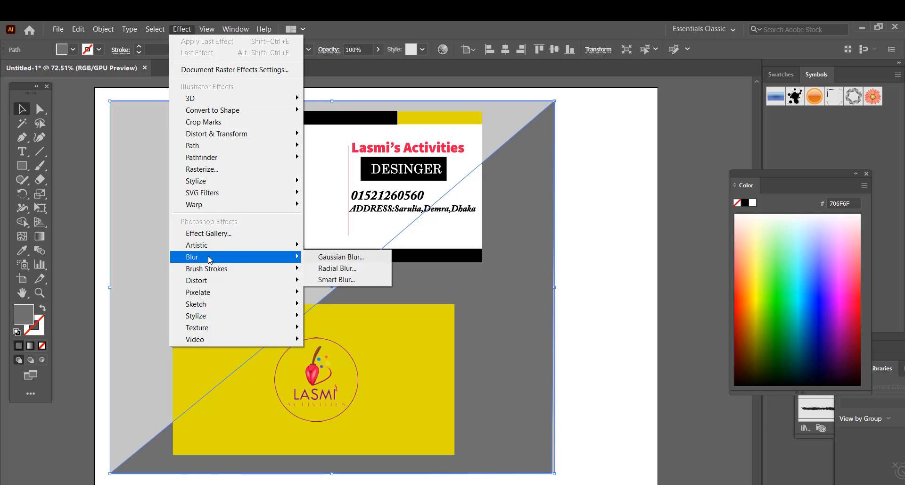
click(344, 259)
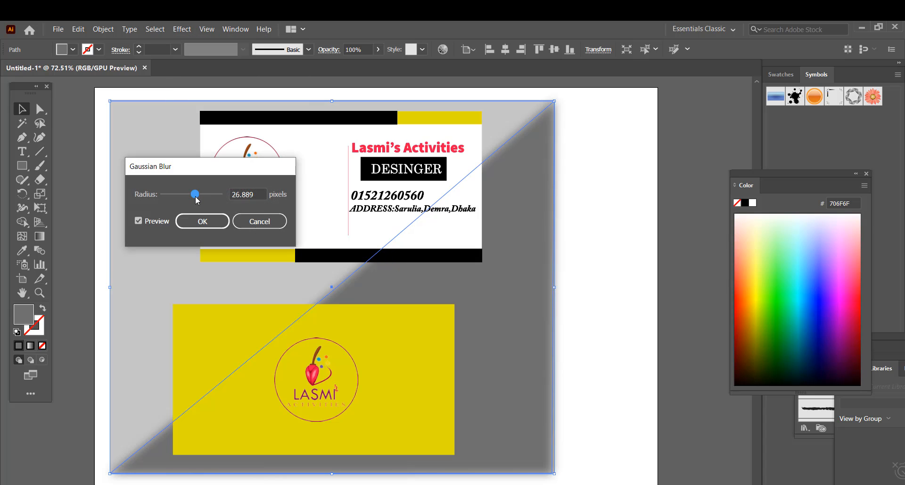
click(203, 221)
click(618, 244)
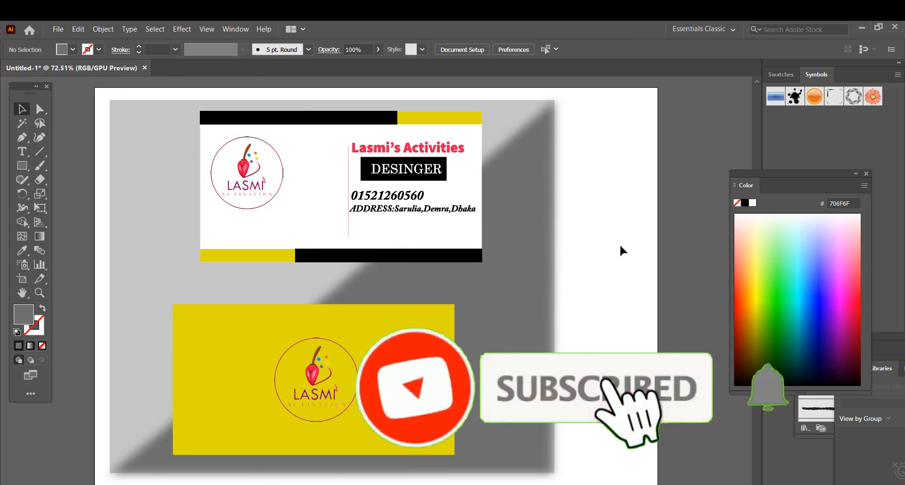